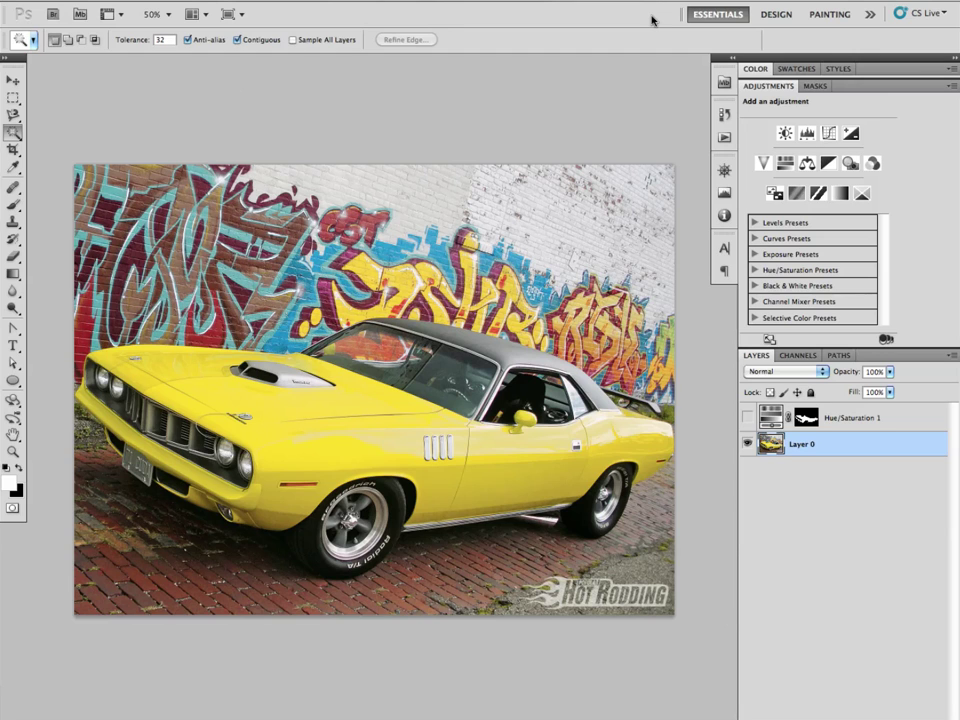
Load the Hue/Saturation 1 layer mask as a new selection around the car's yellow body.
left_click(277, 1)
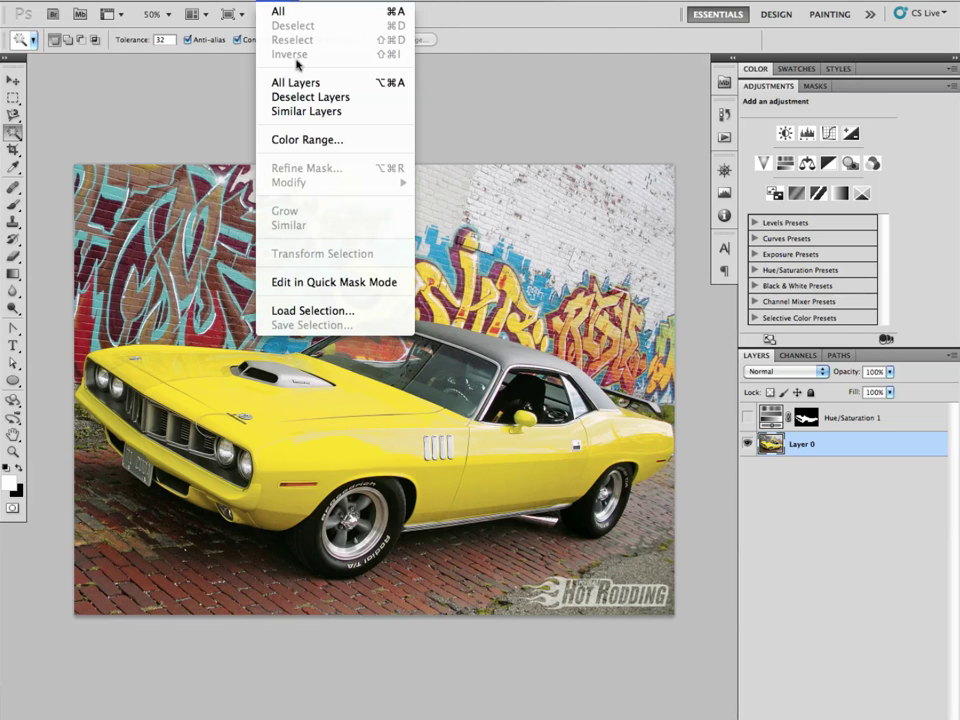
left_click(311, 310)
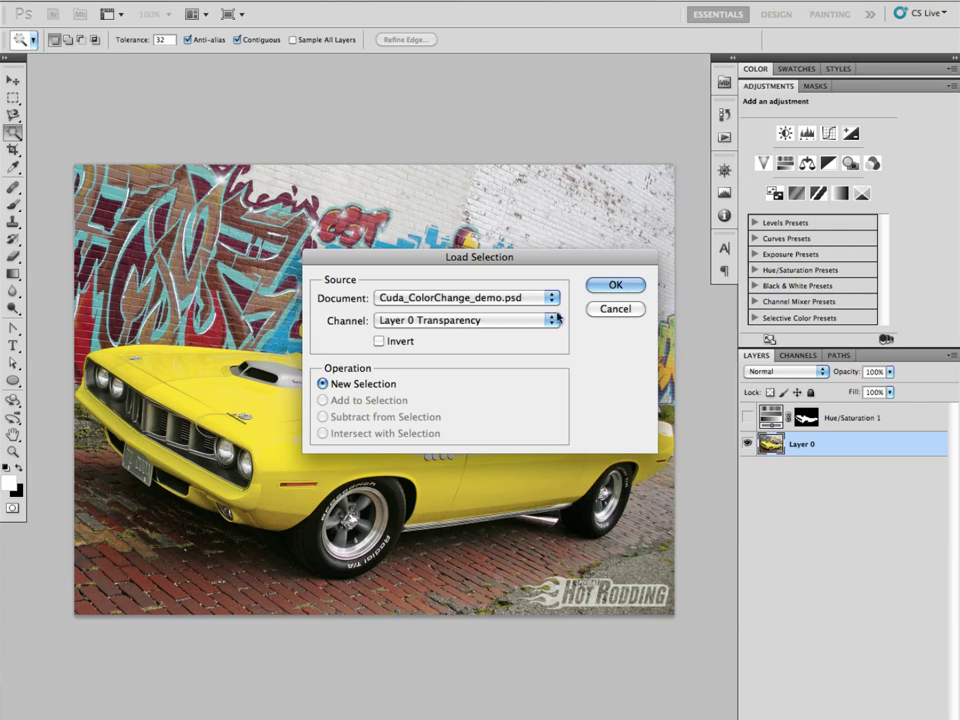
left_click(551, 320)
left_click(514, 341)
key("Return")
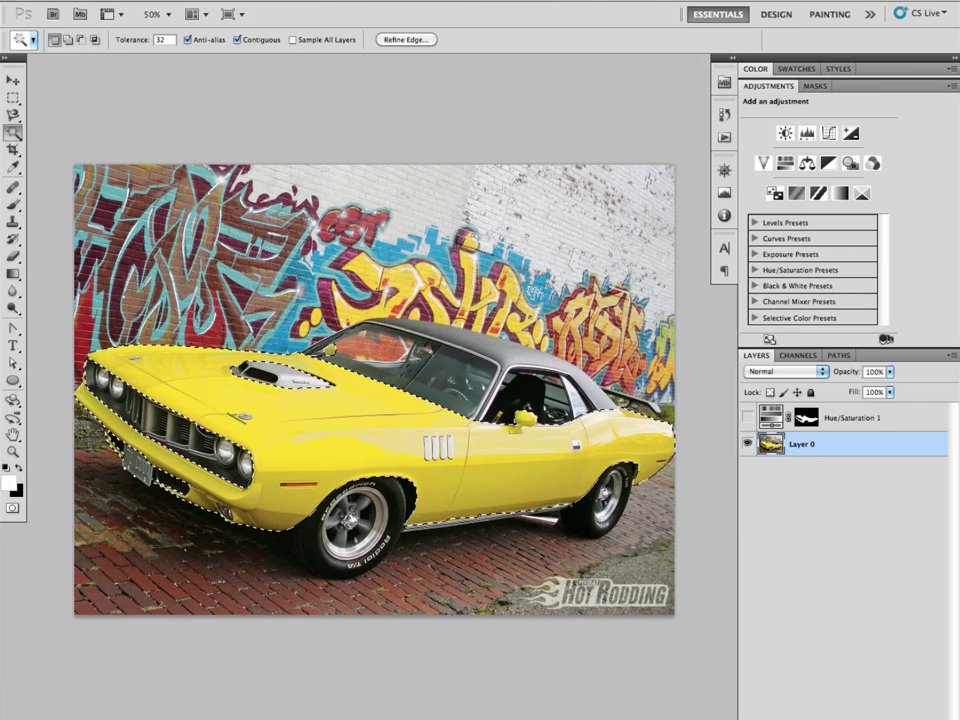
Add a new empty layer above Layer 0 and set the Brush tool's foreground color to bright red.
left_click(909, 717)
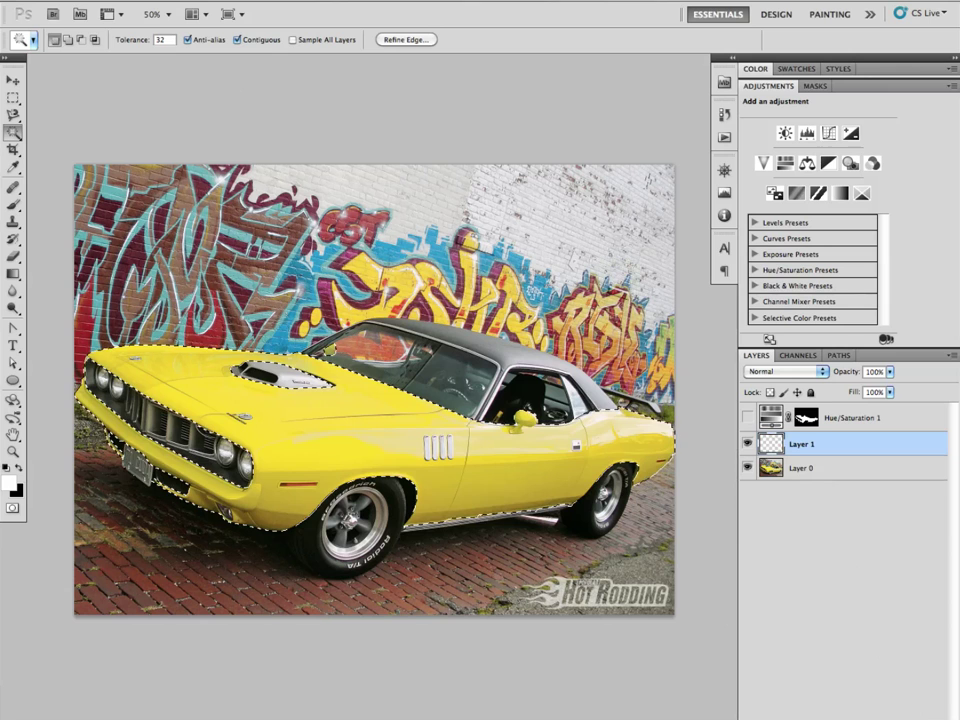
left_click(12, 204)
left_click(10, 484)
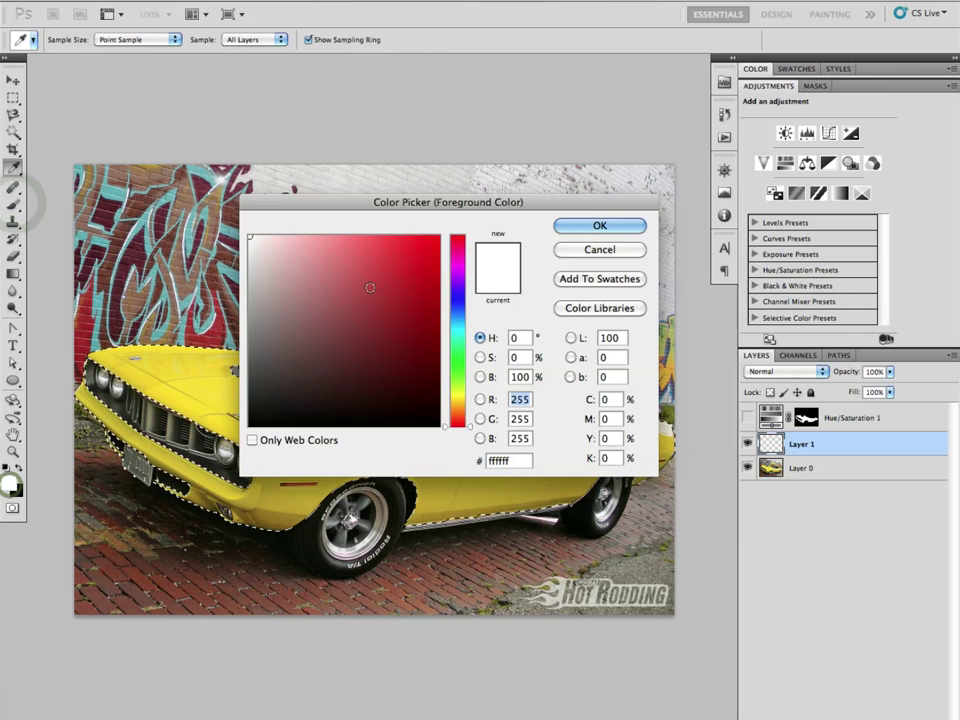
left_click(436, 238)
left_click(574, 225)
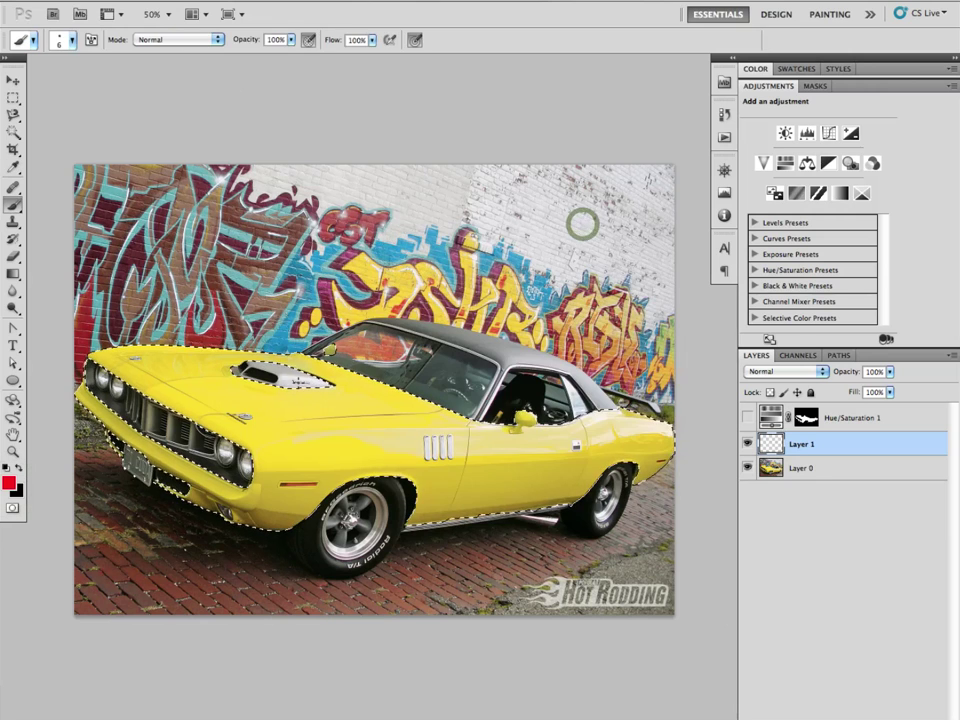
Enlarge the brush to 150, paint the selected car body solid red on Layer 1, and deselect.
key("bracketright")
key("bracketright")
key("bracketright")
key("bracketright")
key("bracketright")
key("bracketright")
key("bracketright")
key("bracketright")
key("bracketright")
key("bracketright")
key("bracketright")
key("bracketright")
key("bracketright")
key("bracketright")
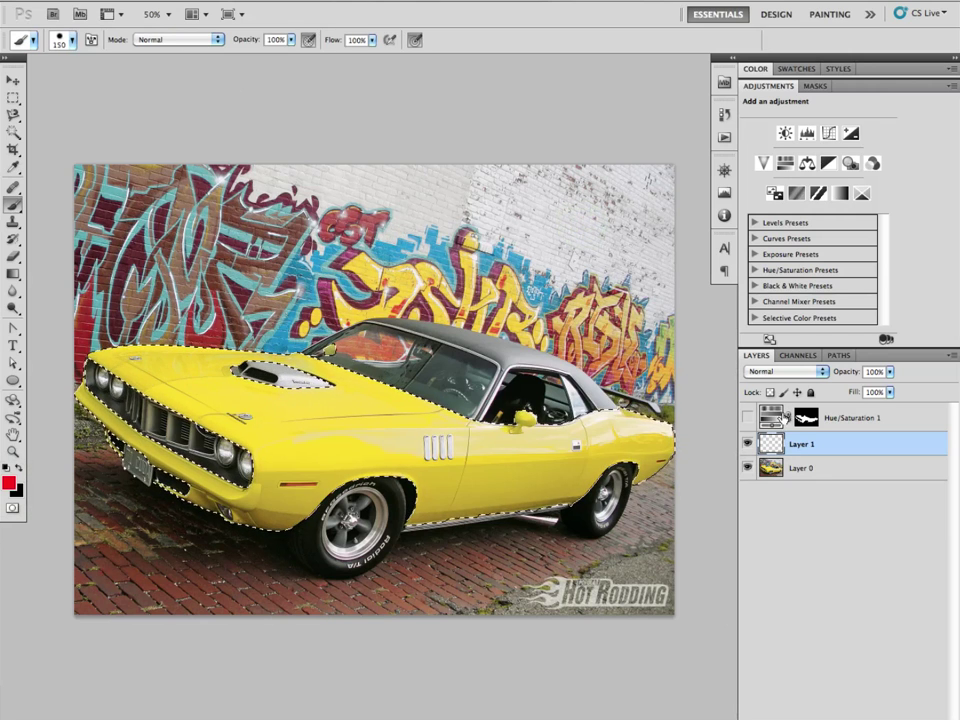
mouse_move(78, 384)
left_mouse_down()
mouse_move(90, 344)
mouse_move(110, 380)
mouse_move(90, 386)
mouse_move(277, 422)
mouse_move(262, 462)
mouse_move(270, 470)
mouse_move(340, 440)
mouse_move(470, 440)
mouse_move(497, 456)
mouse_move(514, 386)
mouse_move(410, 350)
mouse_move(480, 489)
mouse_move(664, 444)
mouse_move(643, 432)
left_mouse_up()
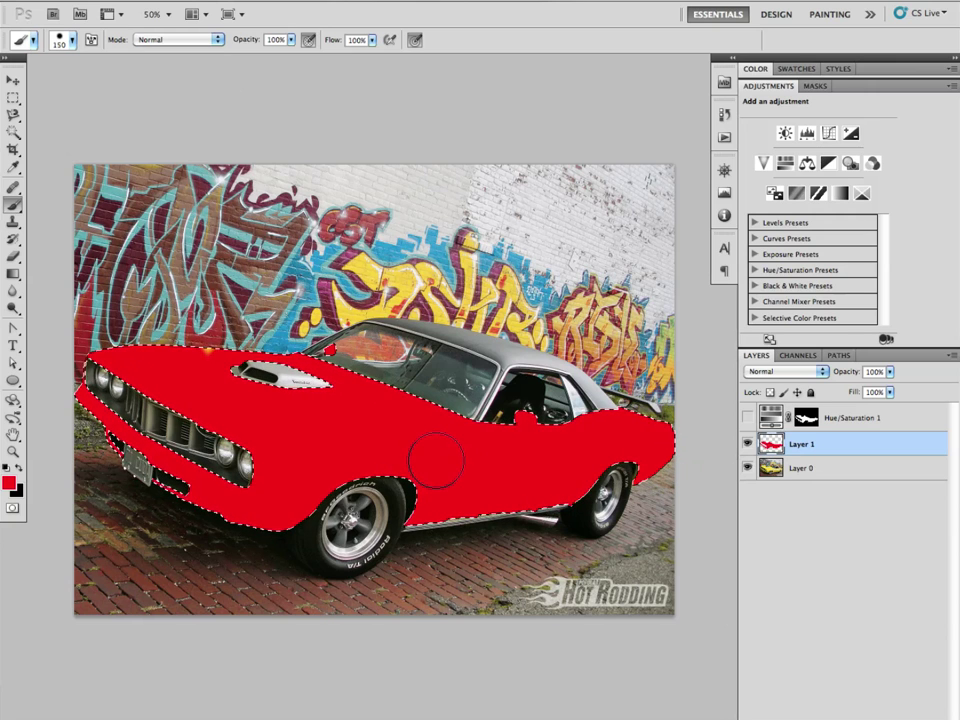
key("ctrl+d")
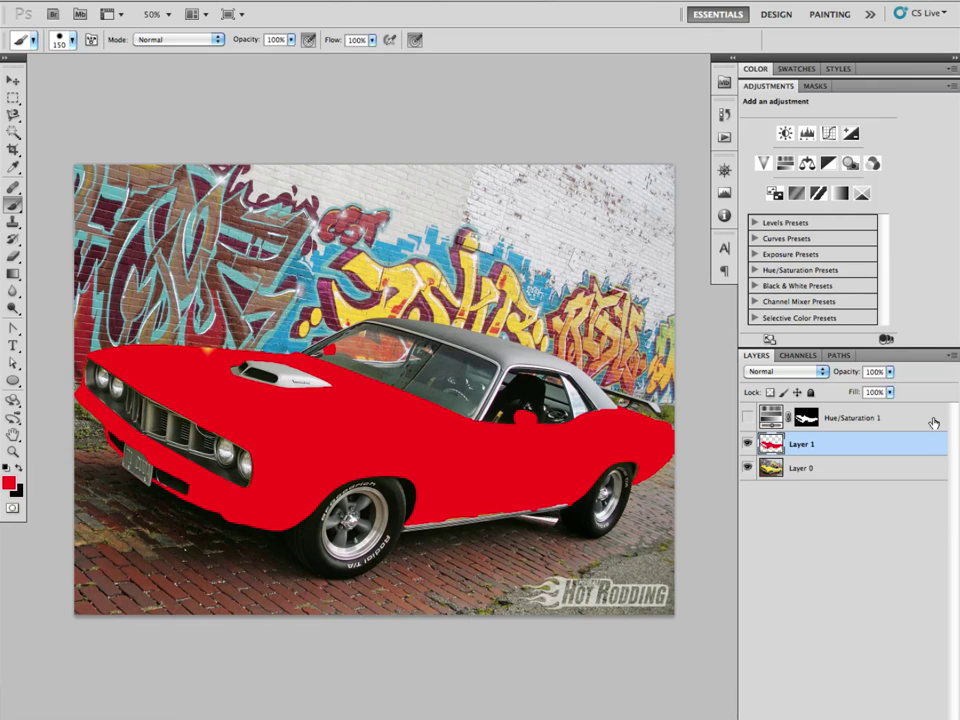
Try the Screen blend mode on the red paint layer and switch it to Overlay.
left_click(766, 371)
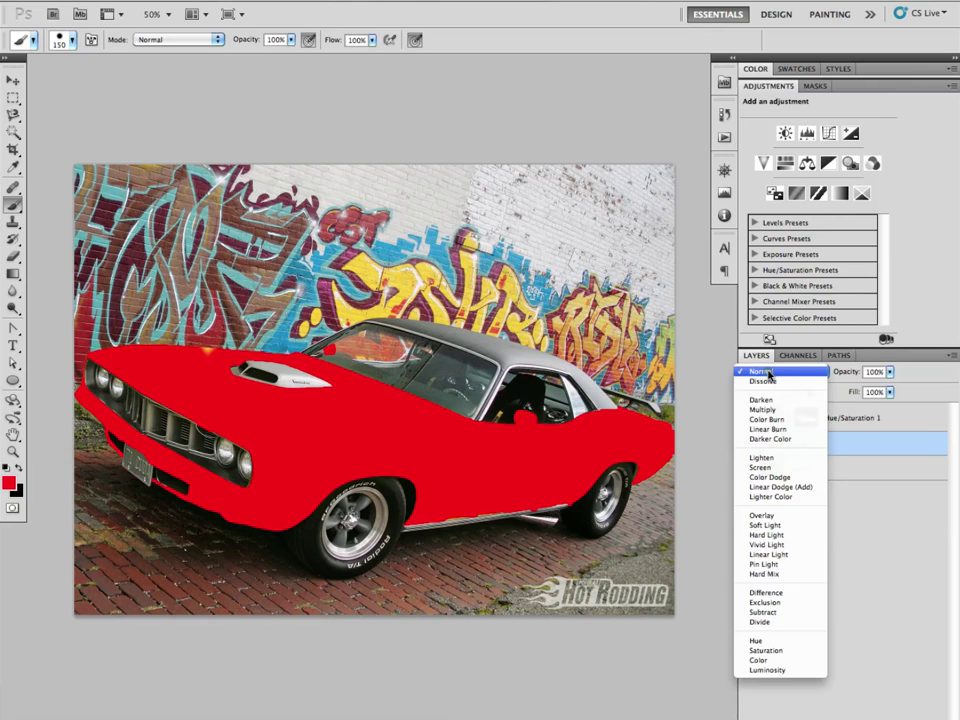
left_click(780, 467)
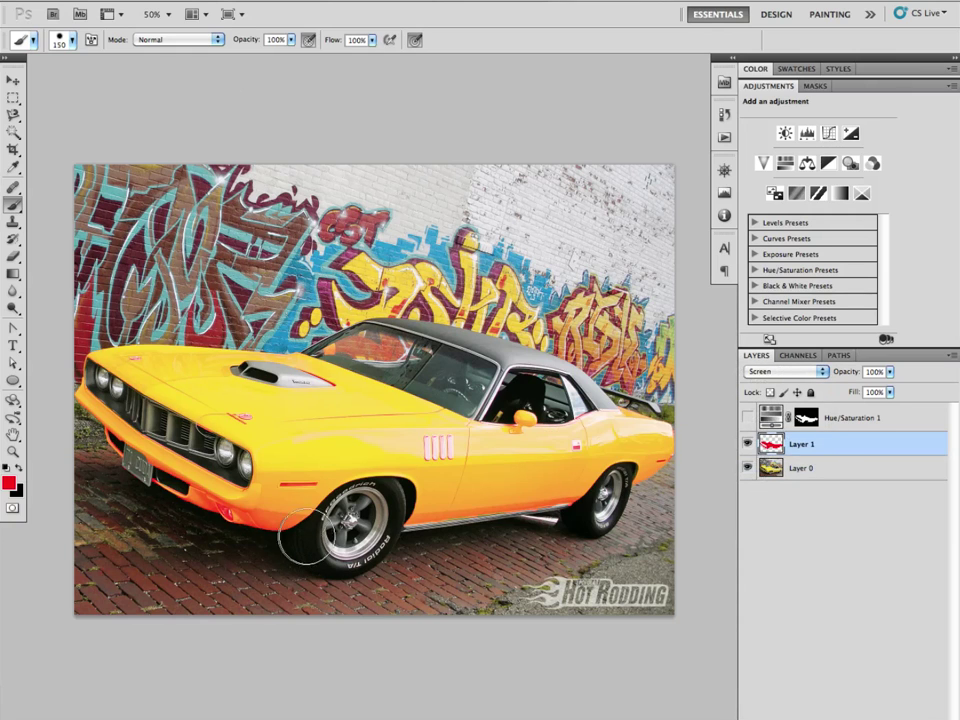
left_click(785, 371)
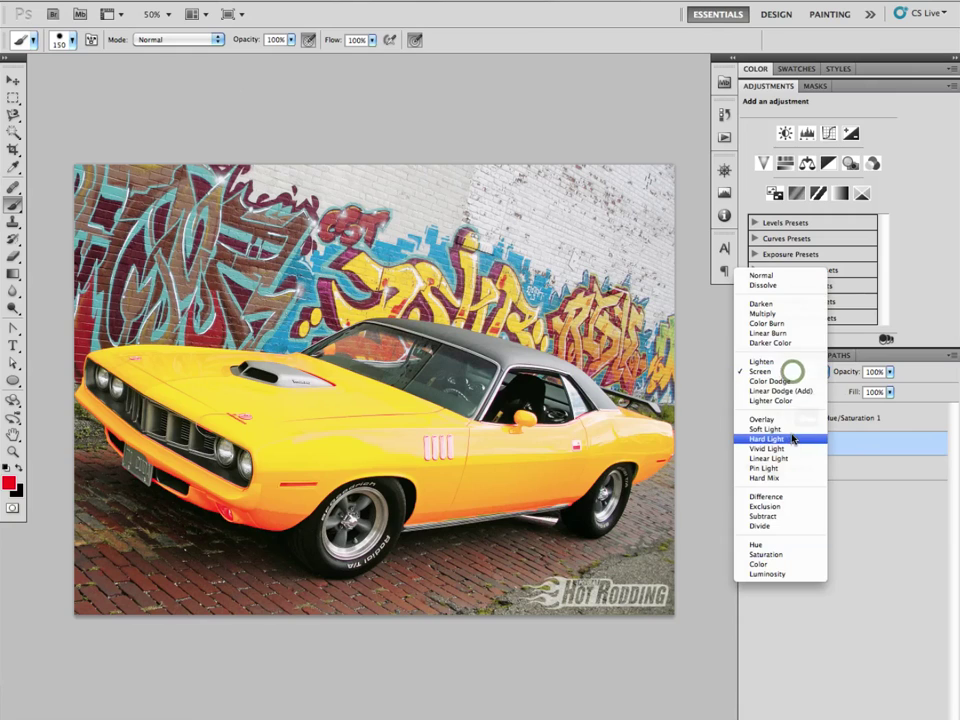
left_click(794, 421)
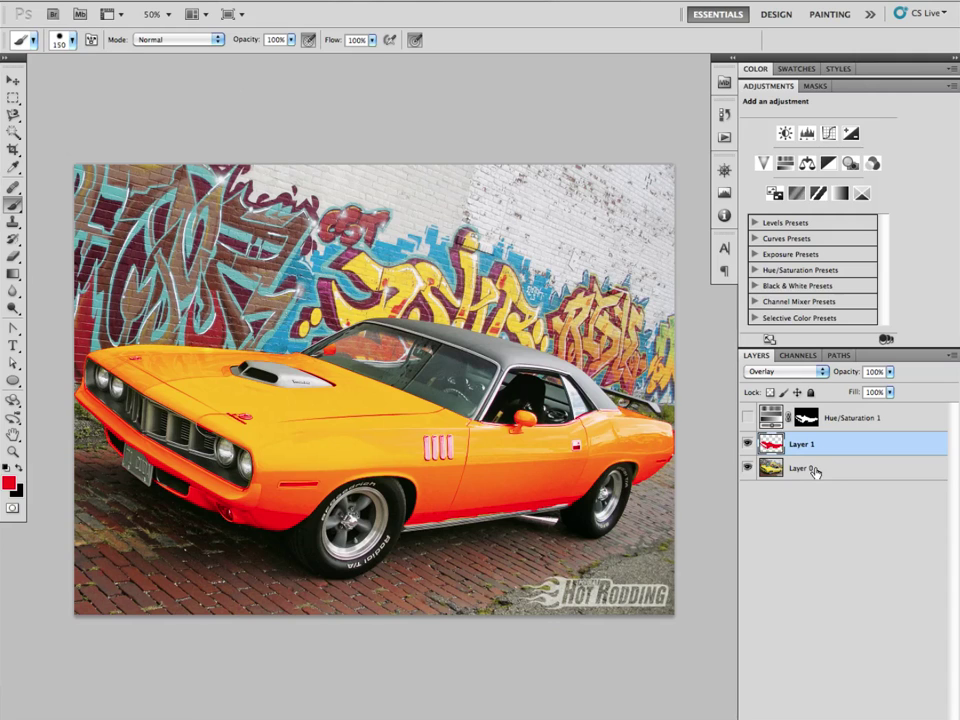
left_click(782, 371)
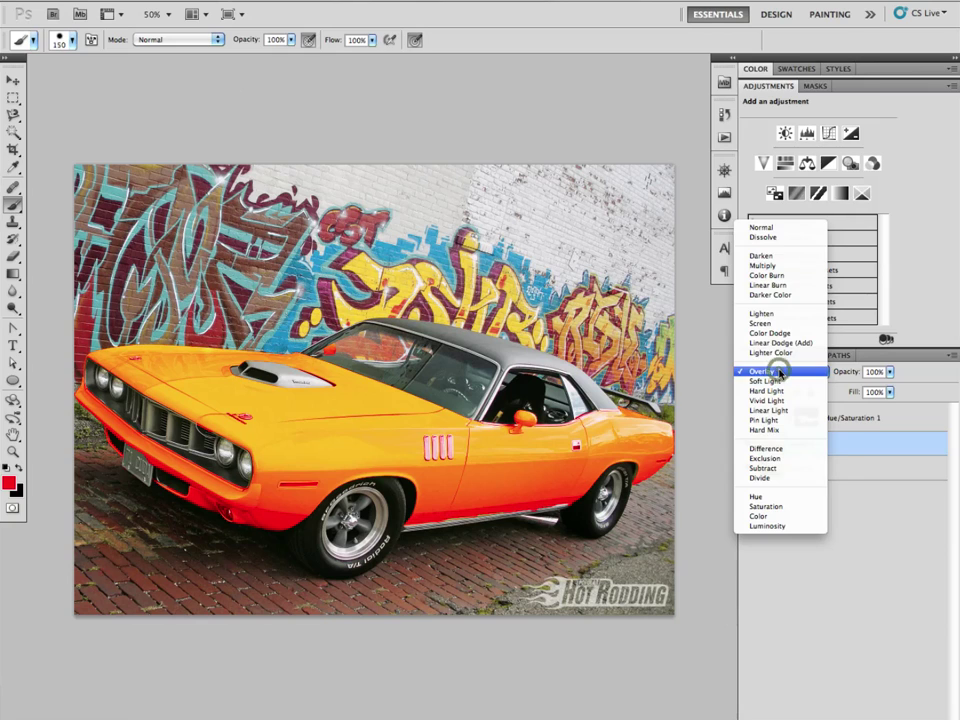
left_click(780, 372)
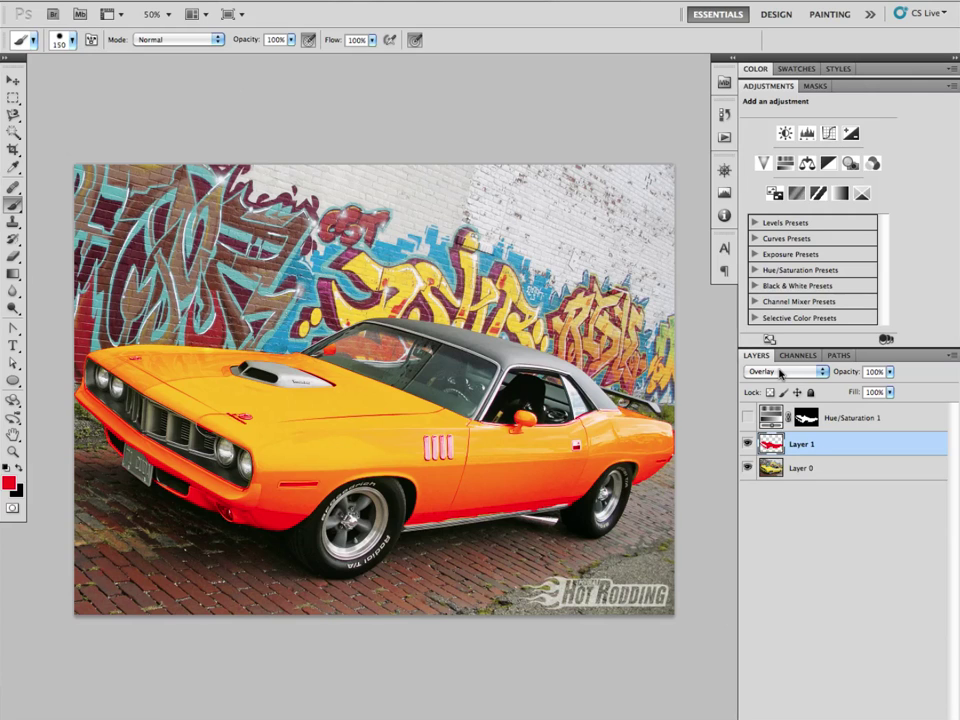
Hide and delete the red paint layer.
left_click(747, 445)
left_click_drag(840, 448, 925, 716)
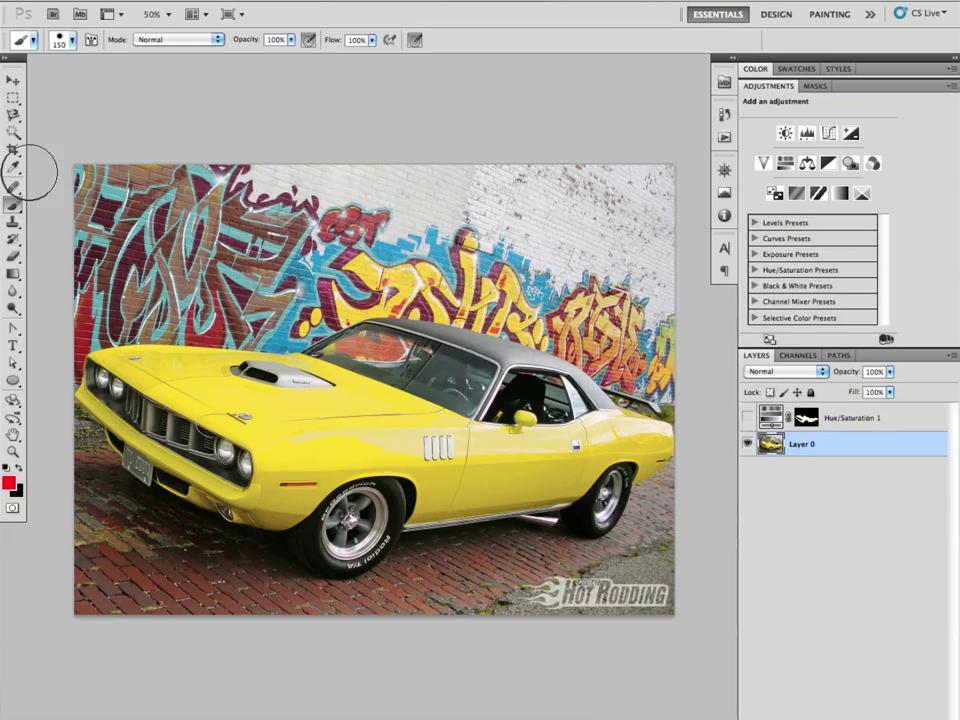
Select the car's hood, front fender and front bumper with the Quick Selection tool at brush size 10.
left_click(13, 137)
left_click(75, 130)
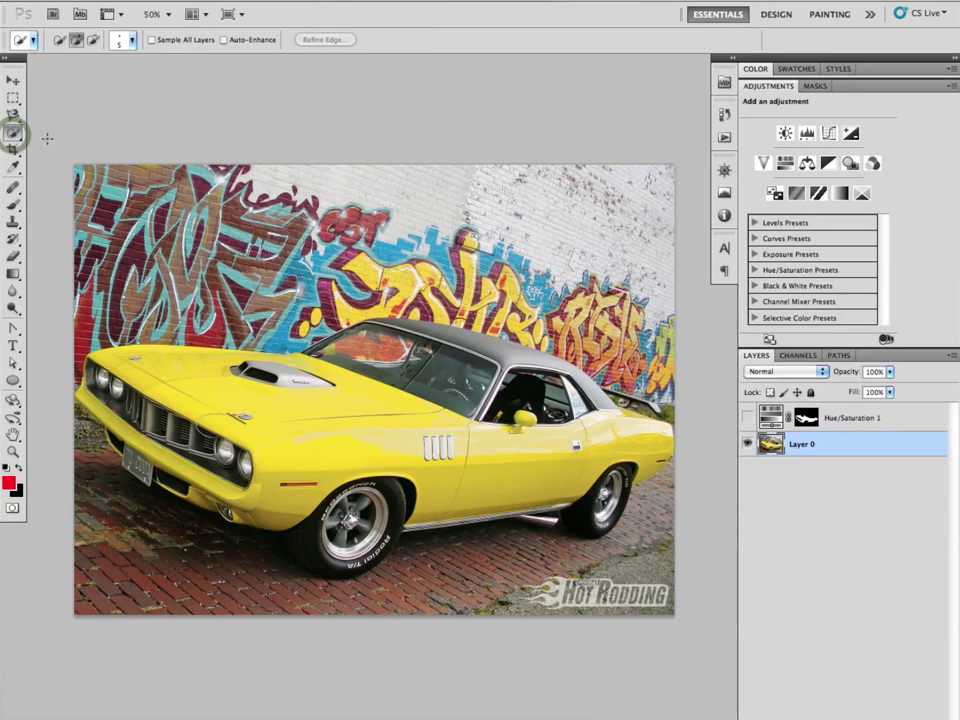
key("bracketright")
key("bracketright")
key("bracketright")
key("bracketright")
left_click(183, 374)
left_click(306, 423)
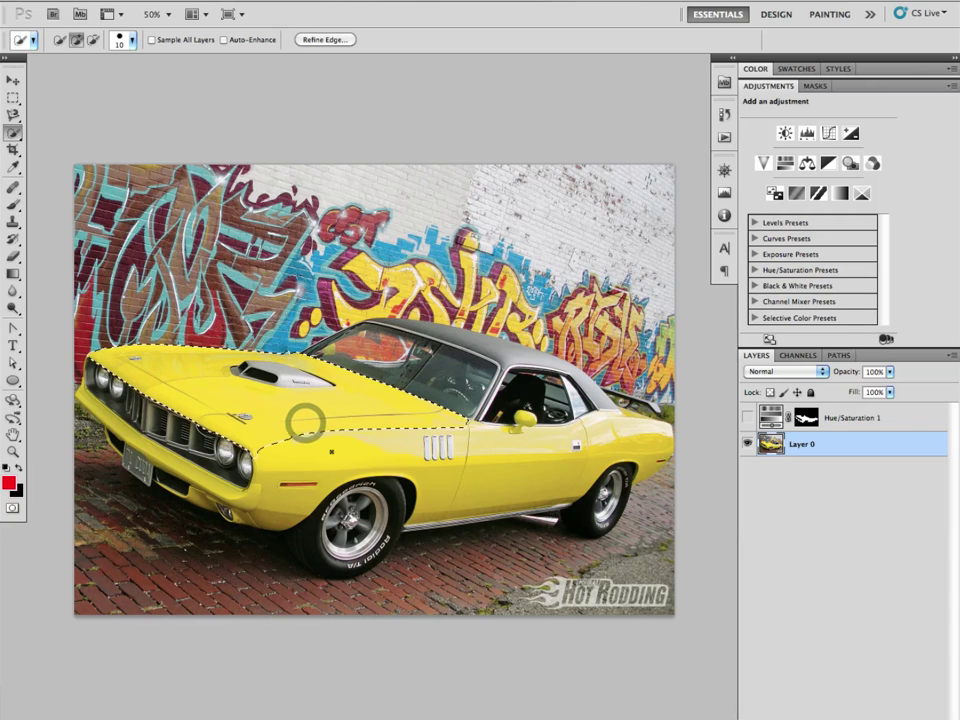
left_click(216, 488)
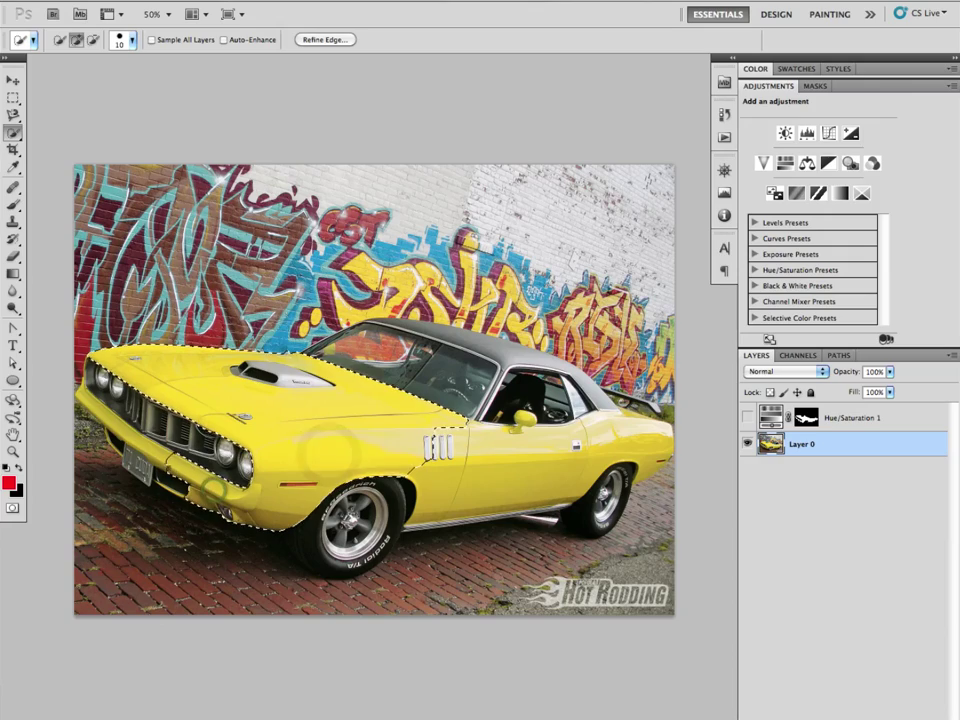
left_click(95, 403)
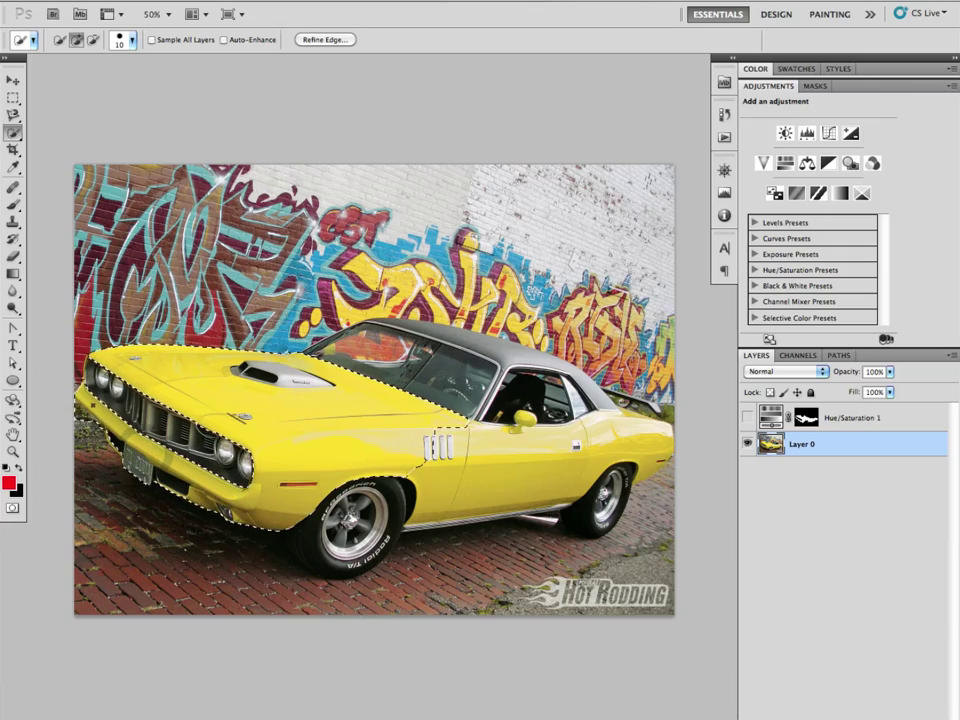
Extend the selection across the car's door, lower side and rear quarter panel.
left_click_drag(113, 408, 341, 426)
mouse_move(700, 515)
left_mouse_down()
mouse_move(422, 499)
mouse_move(274, 470)
left_mouse_up()
left_click(279, 472)
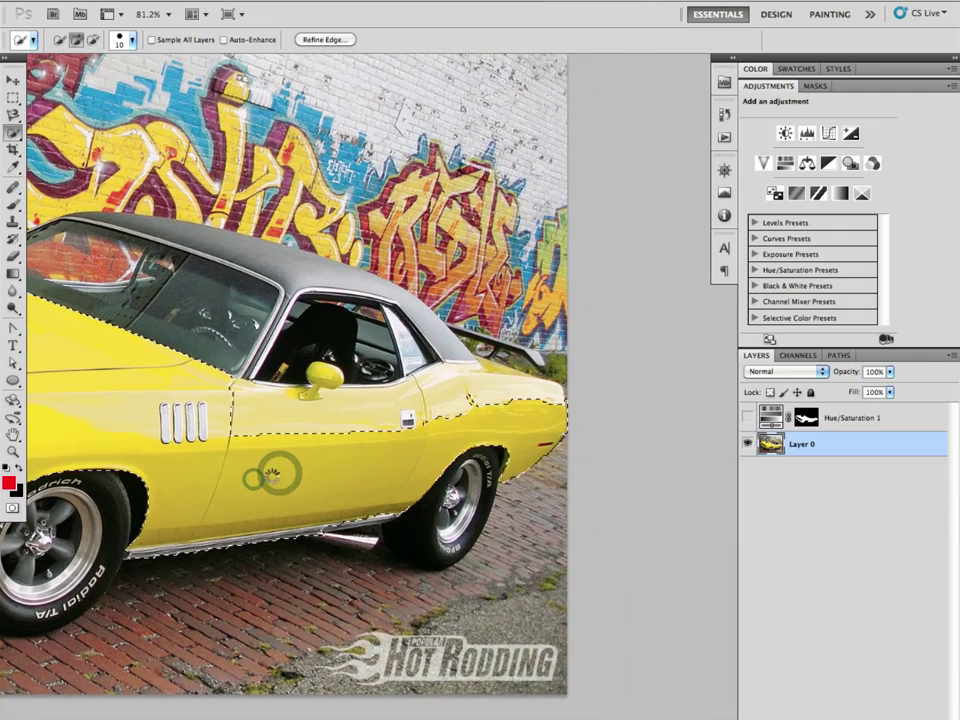
Subtract the silver hood scoop from the car body selection.
left_click_drag(135, 402, 428, 438)
left_click_drag(248, 368, 342, 386)
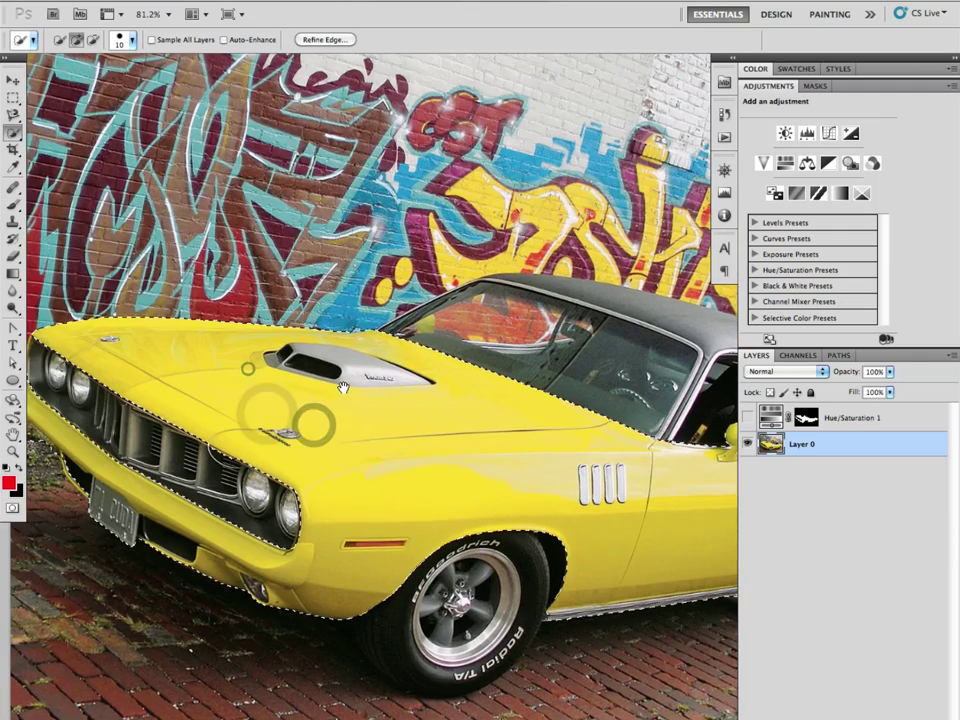
left_click_drag(291, 356, 381, 379)
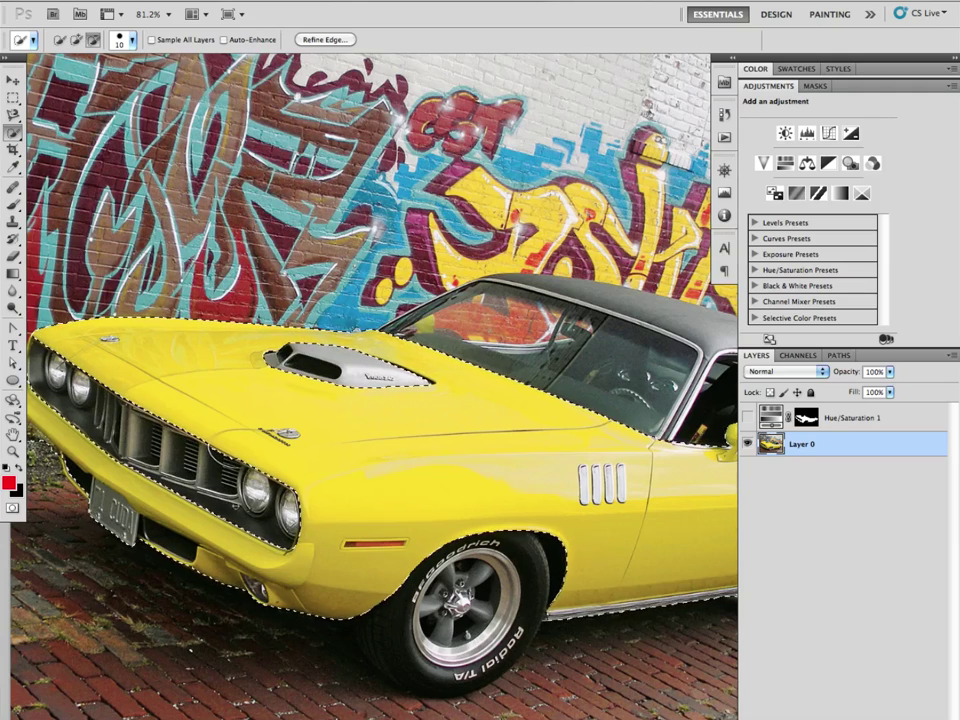
Subtract the license plate and dark lower bumper openings from the selection, adding back any yellow bumper areas lost.
left_click_drag(321, 497, 451, 497)
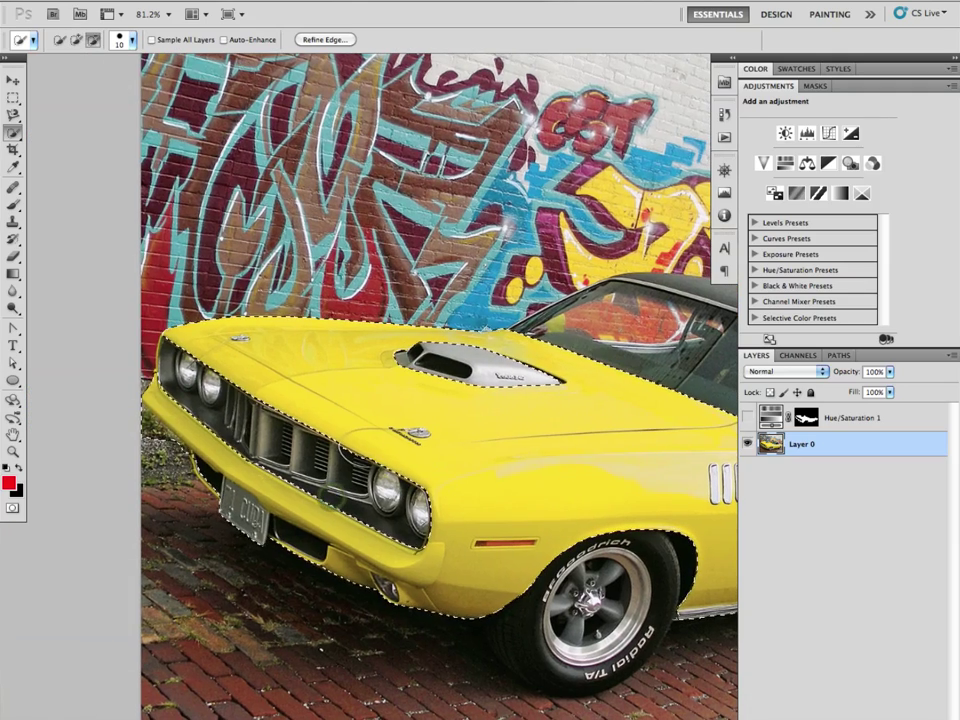
left_click(244, 510)
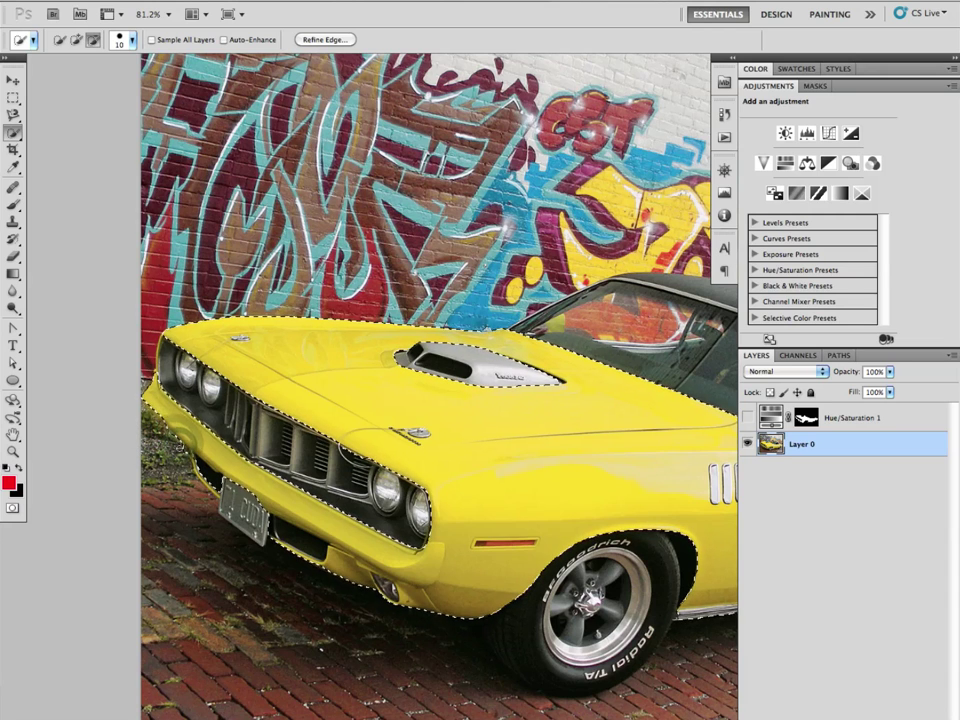
key("shift")
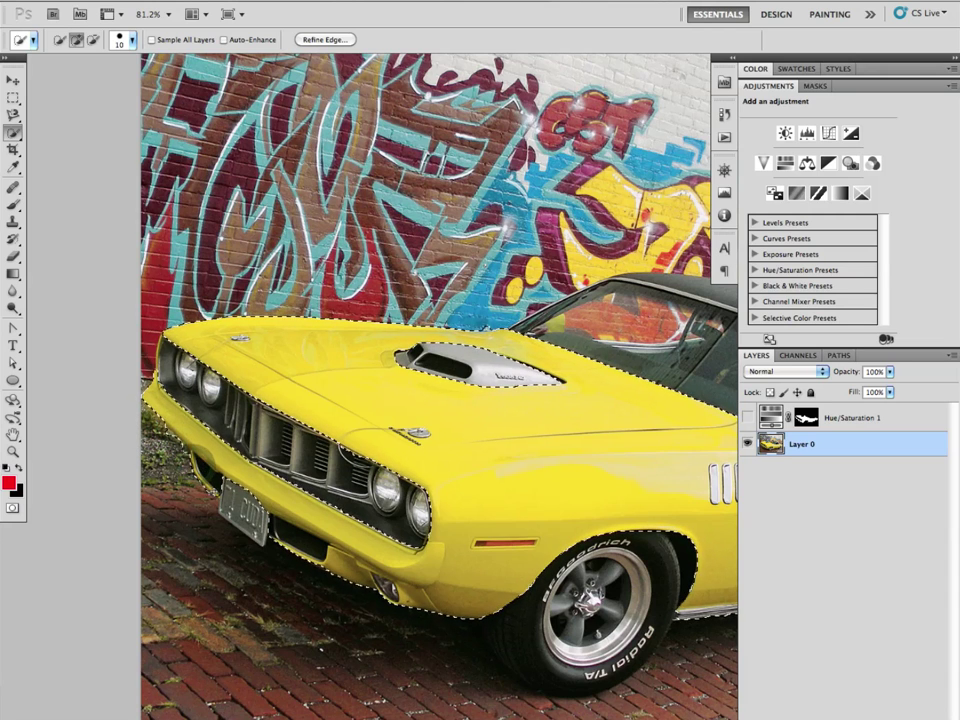
key("alt")
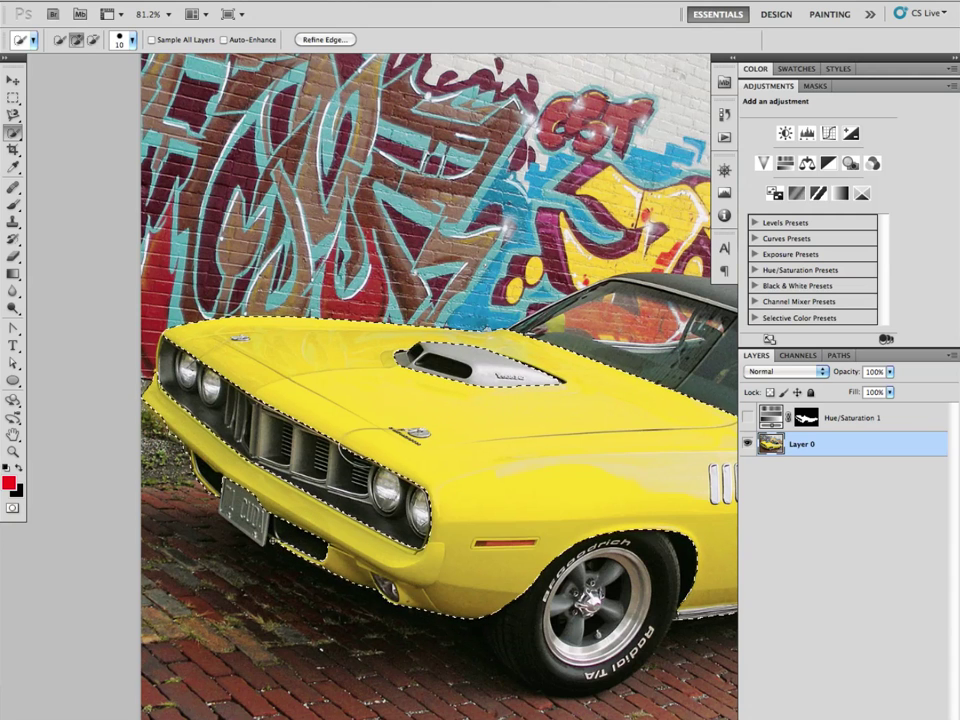
key("alt")
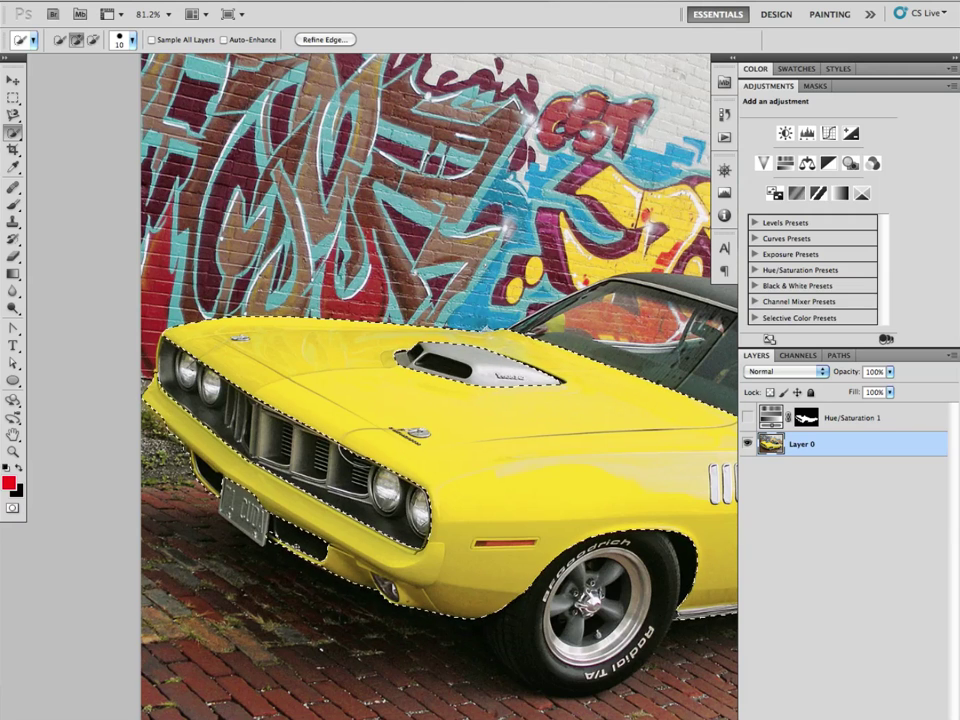
key("alt")
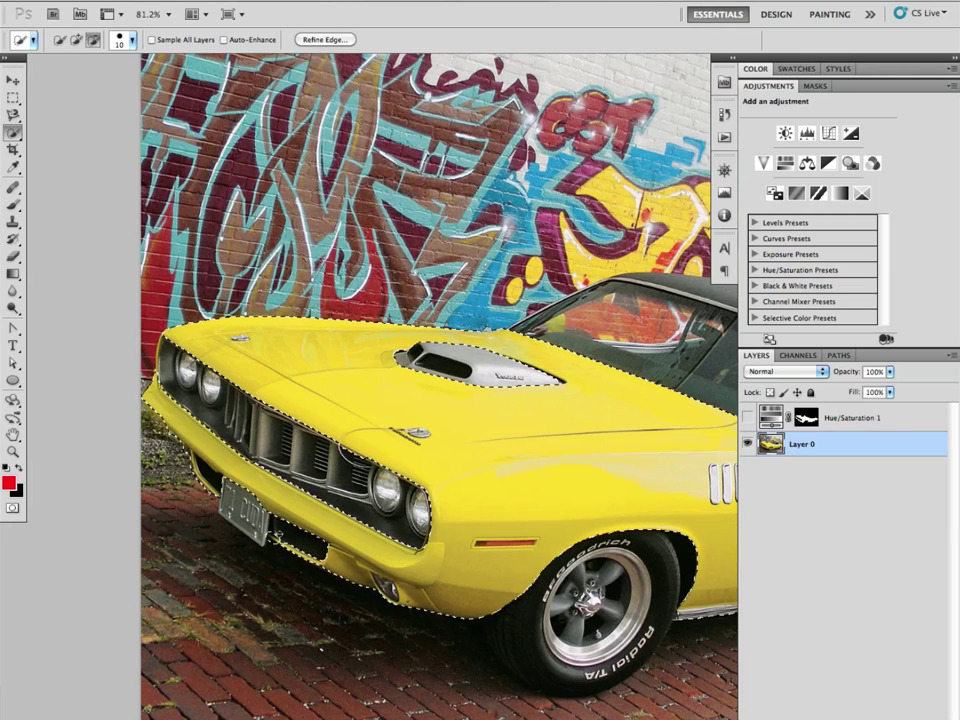
key("alt")
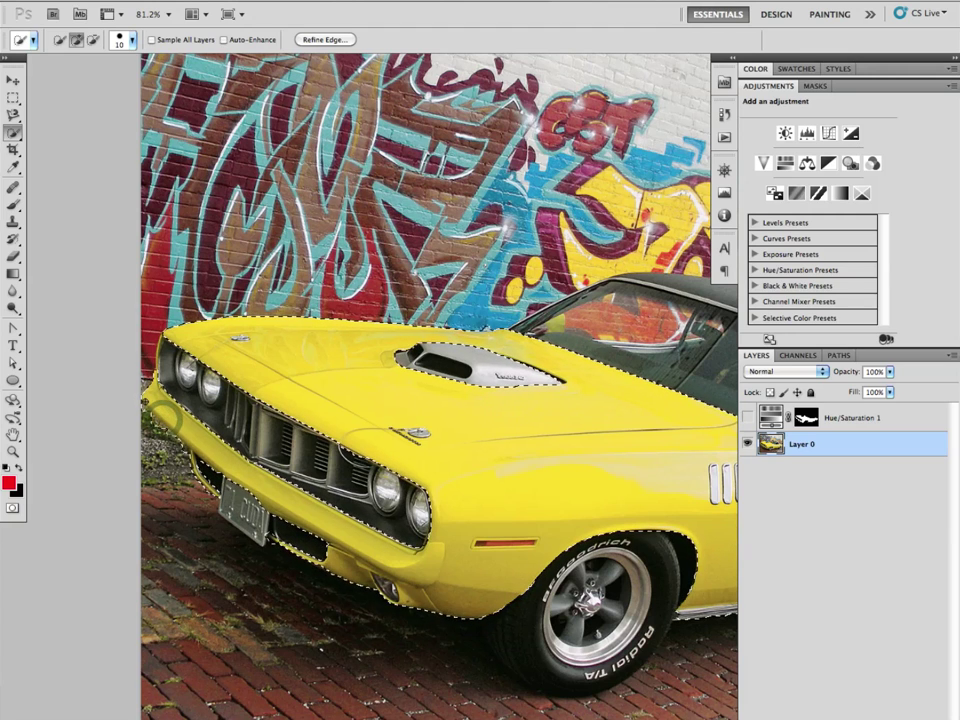
key("alt")
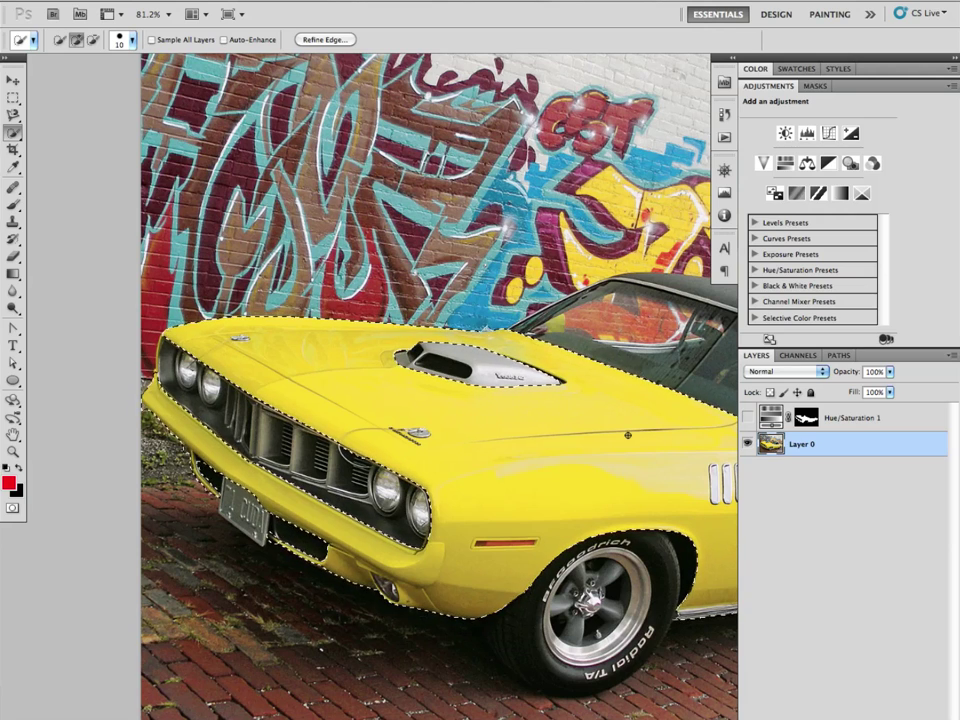
Try adding a Hue/Saturation adjustment layer masked to the car body selection, and undo it.
left_click_drag(661, 428, 439, 381)
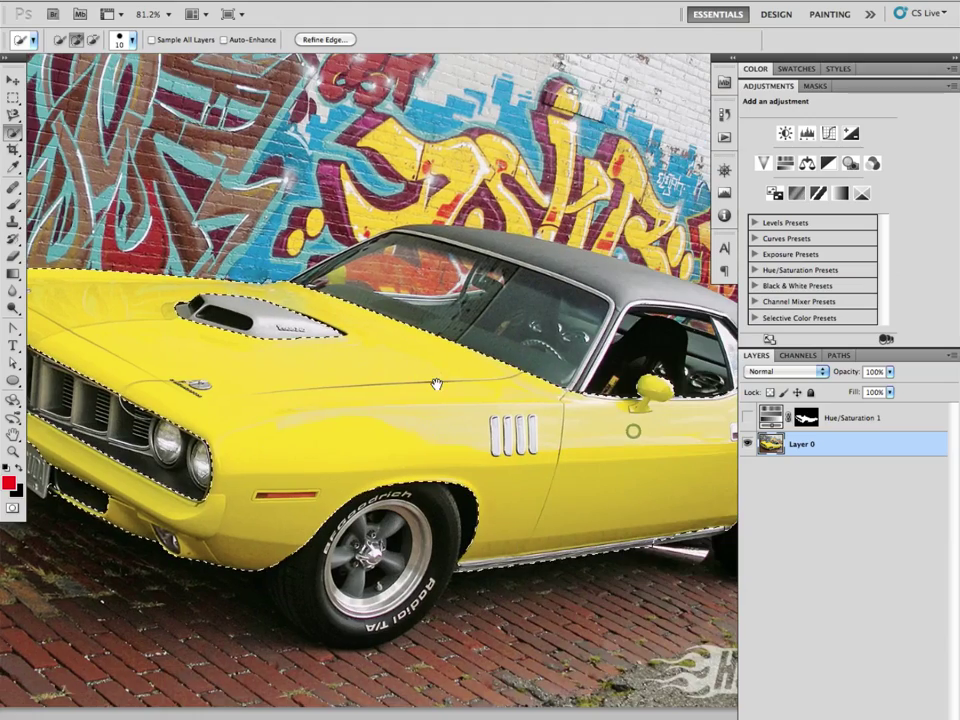
left_click(494, 398, "alt")
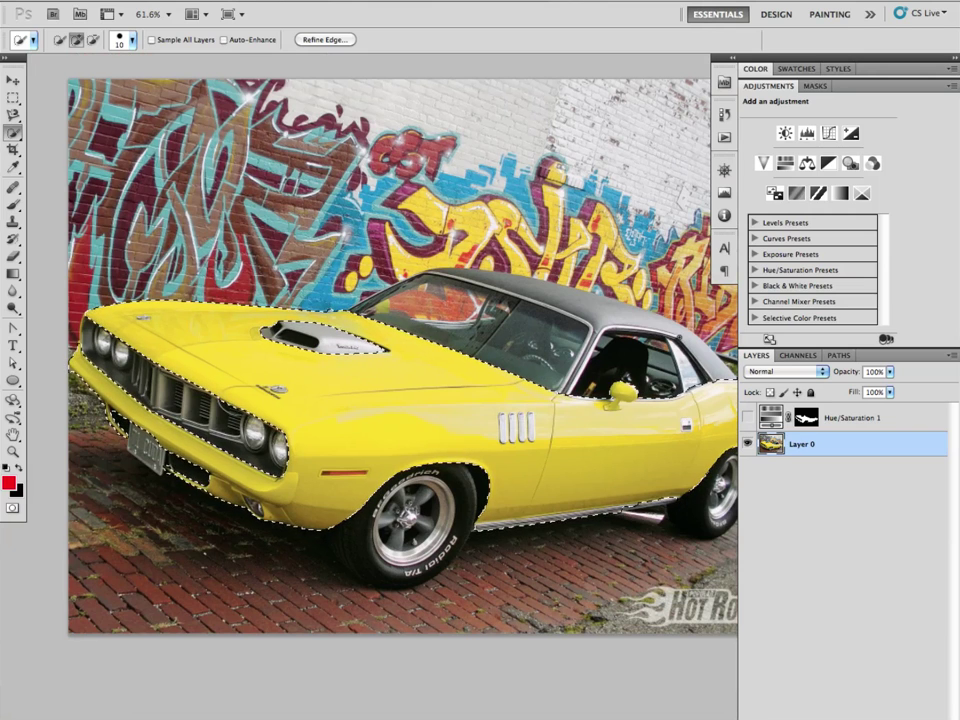
left_click(782, 164)
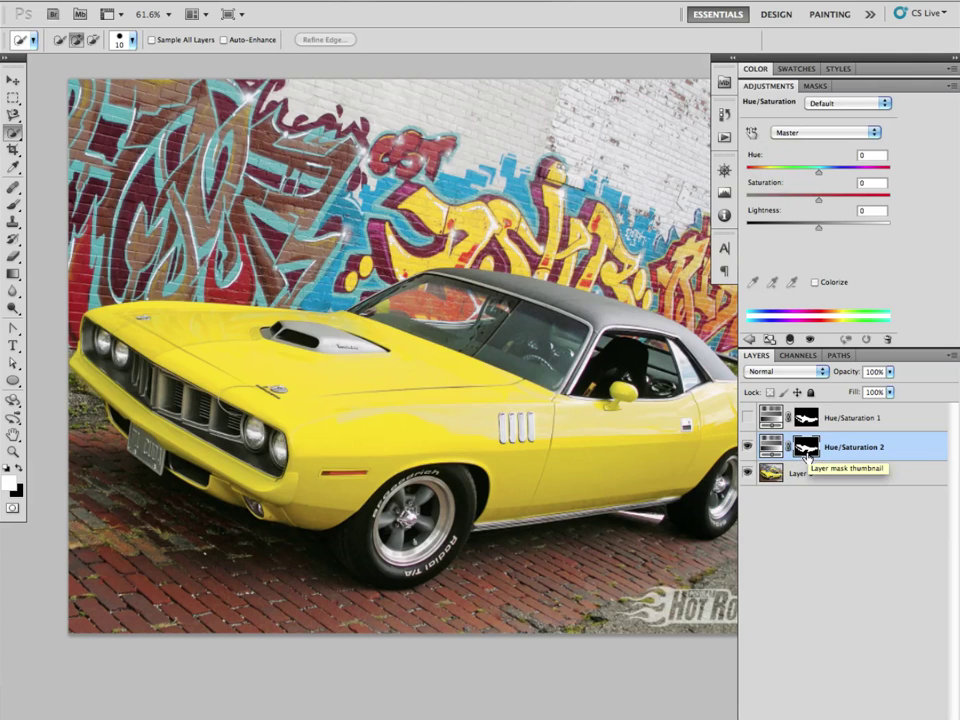
key("ctrl+z")
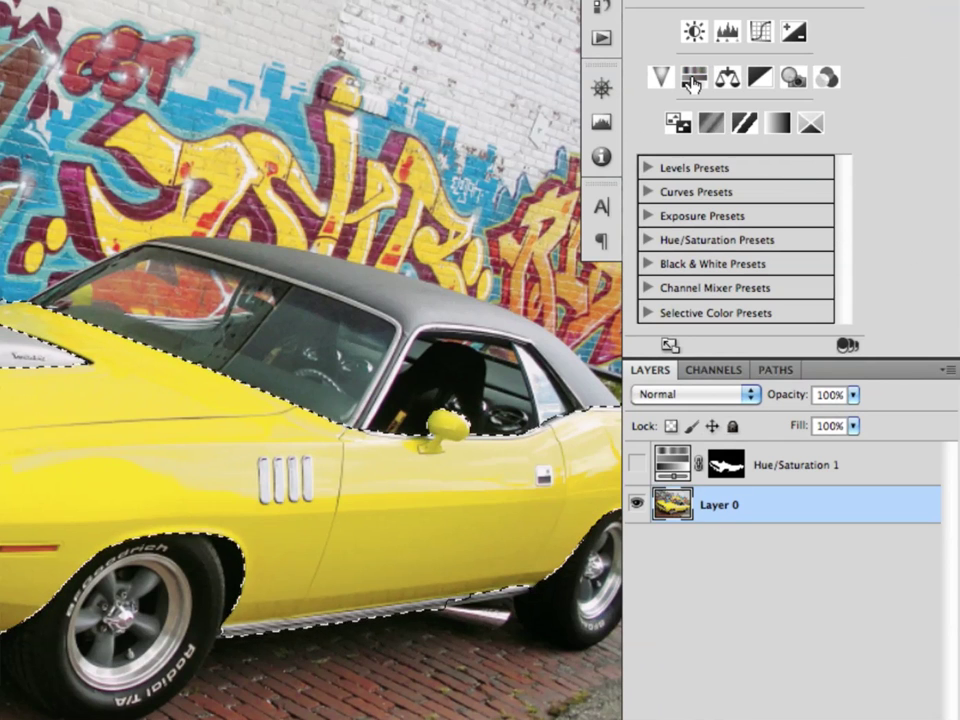
left_click(692, 80)
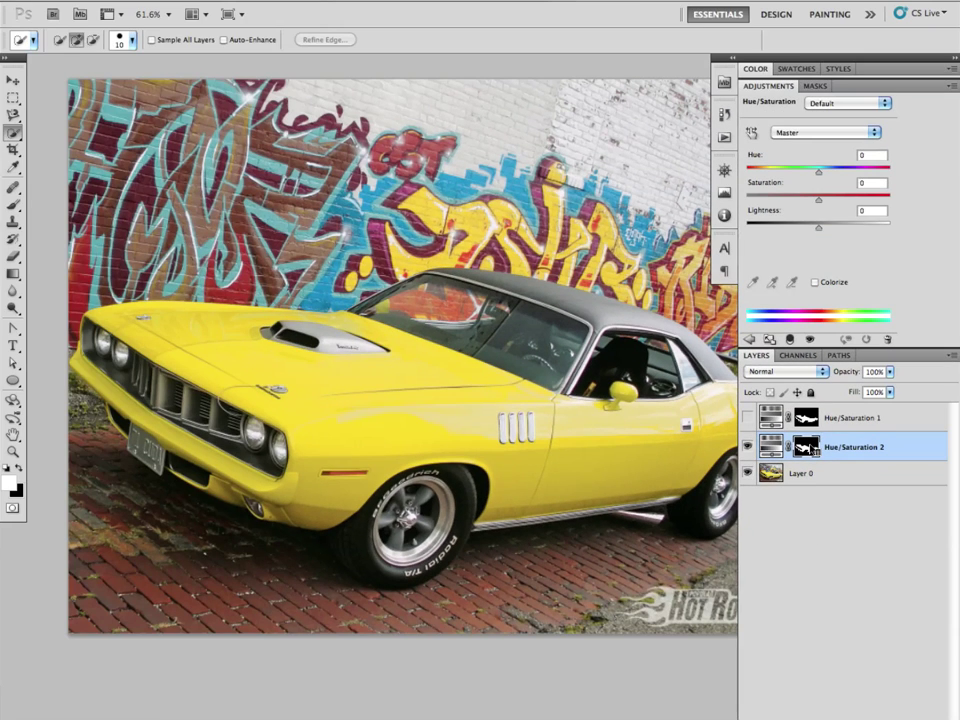
left_click_drag(892, 512, 908, 719)
left_click_drag(928, 675, 930, 715)
Show and select the Hue/Saturation 1 layer, and turn the car red with Hue -57 and Saturation 0.
left_click(749, 418)
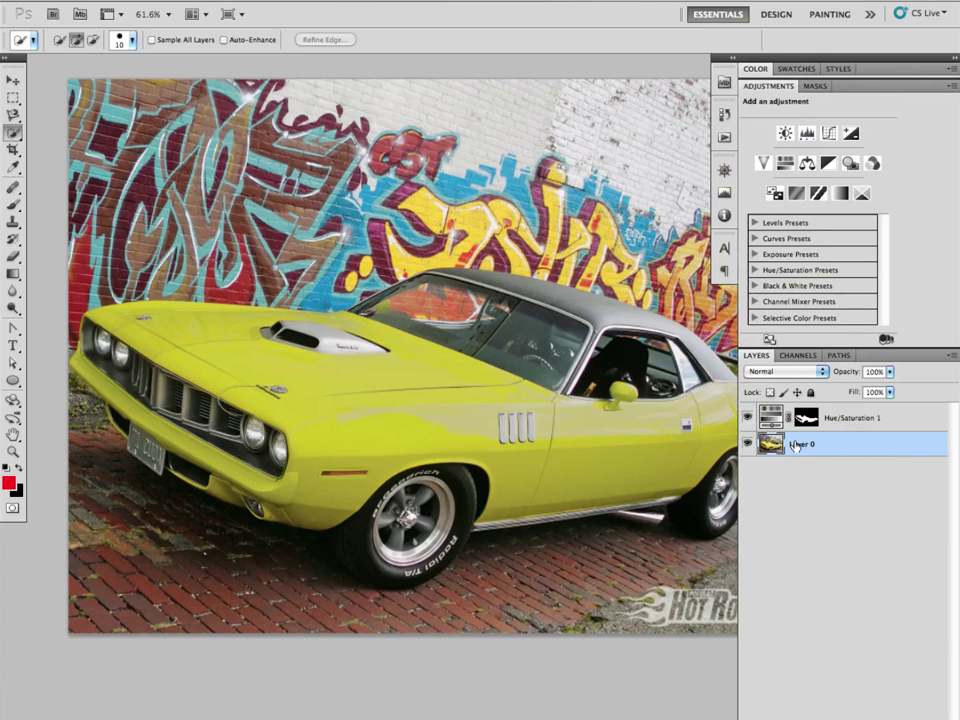
left_click(902, 414)
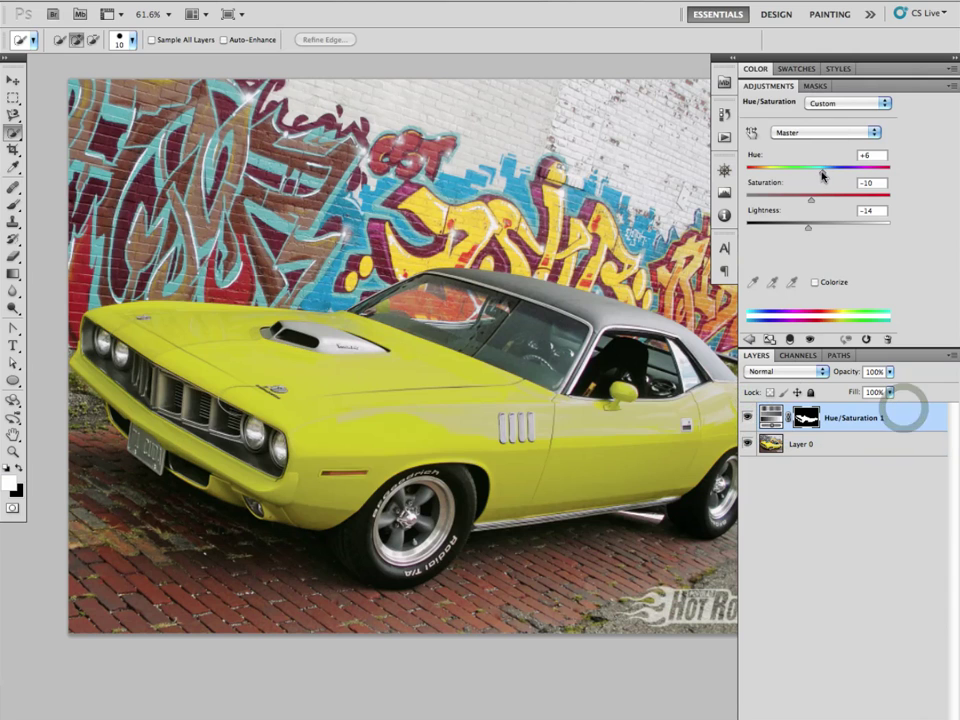
left_click_drag(818, 171, 821, 205)
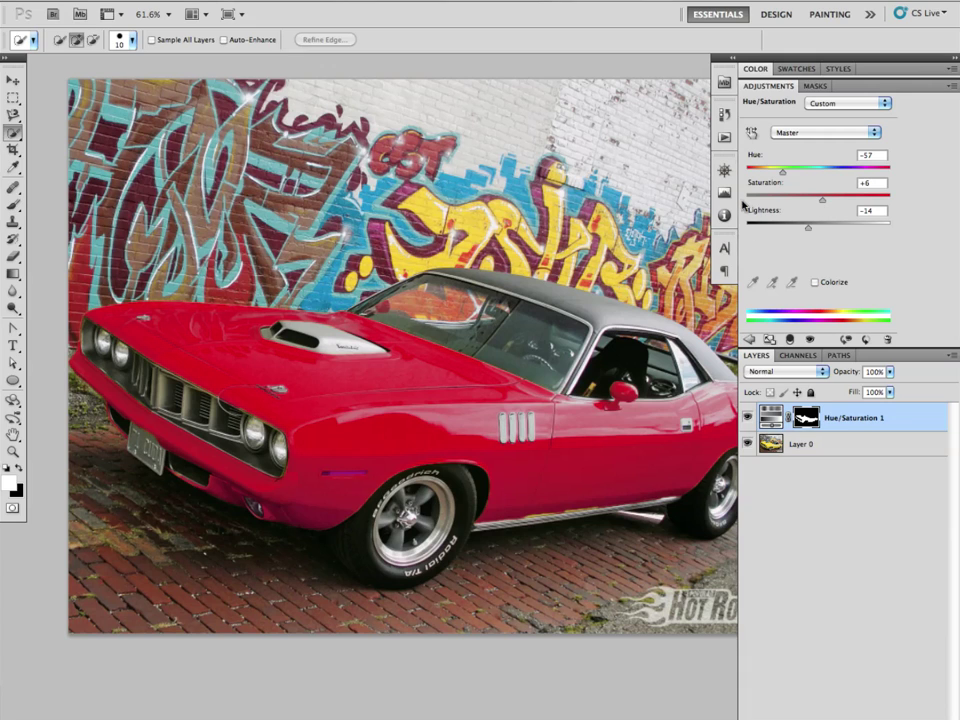
left_click_drag(822, 200, 808, 203)
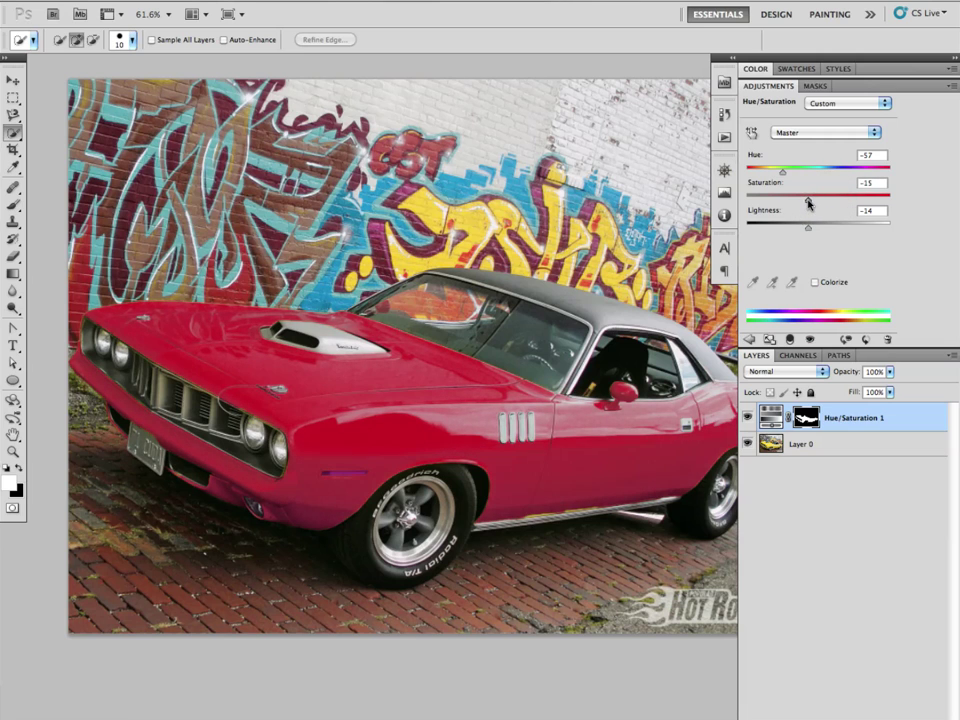
left_click_drag(874, 184, 817, 188)
type("0")
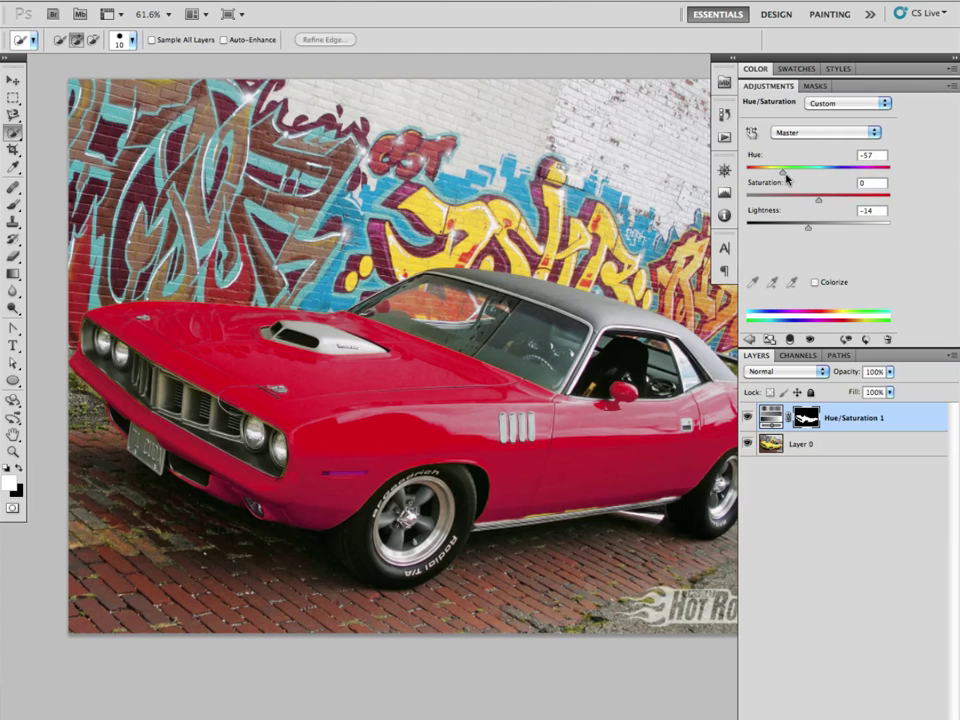
Shift the Hue/Saturation 1 hue far into the negative range to recolor the car body deep blue.
left_click(868, 156)
type("0")
left_click_drag(817, 171, 752, 180)
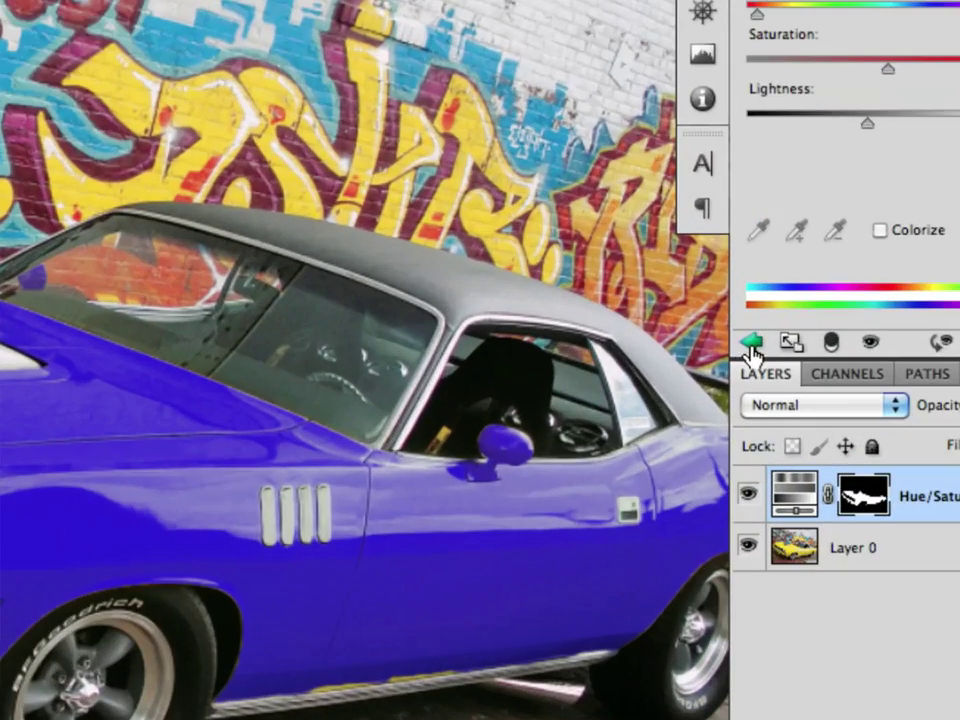
Add a second, unmasked Hue/Saturation adjustment layer above the first and set its Hue to +147.
left_click(751, 342)
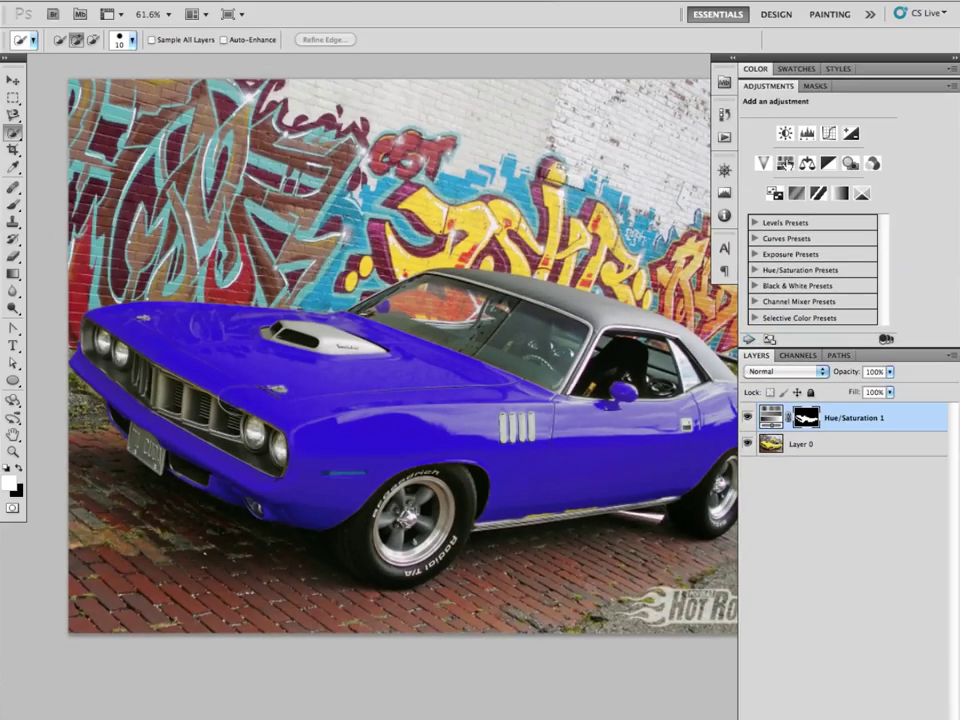
left_click(786, 164)
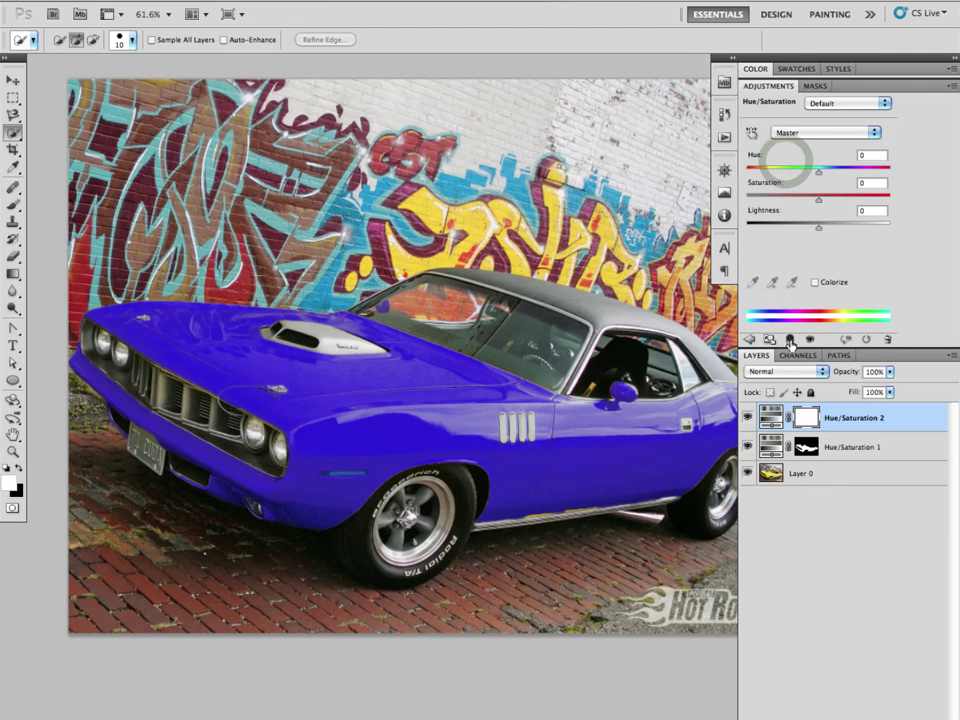
left_click_drag(818, 177, 882, 180)
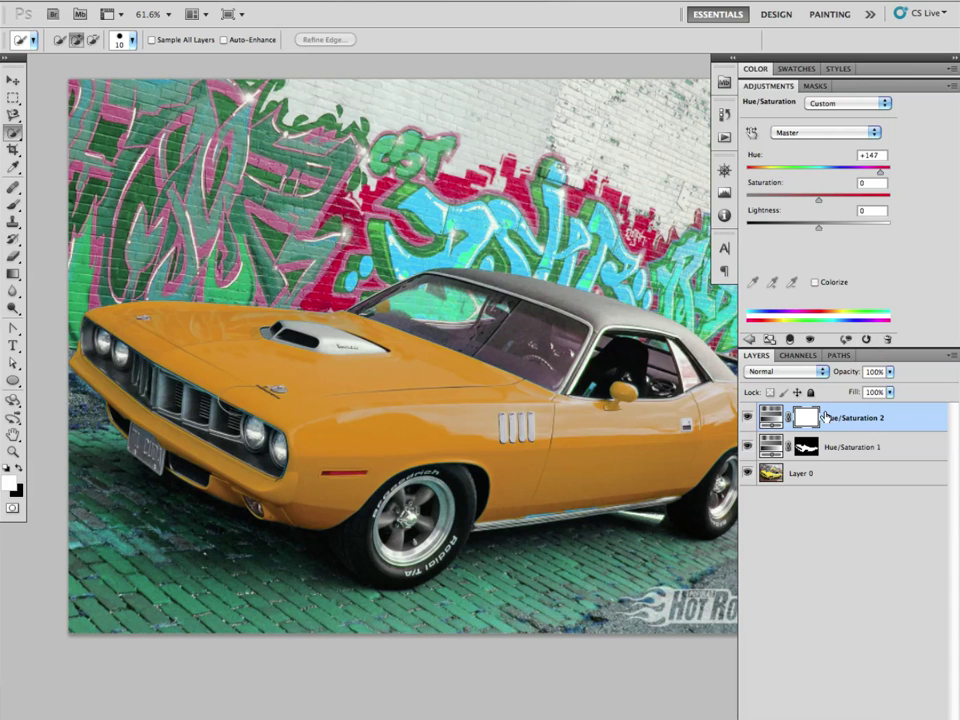
Fill the Hue/Saturation 2 layer mask with black at 100% opacity and compare the image with that layer toggled.
left_click(577, 357, "alt")
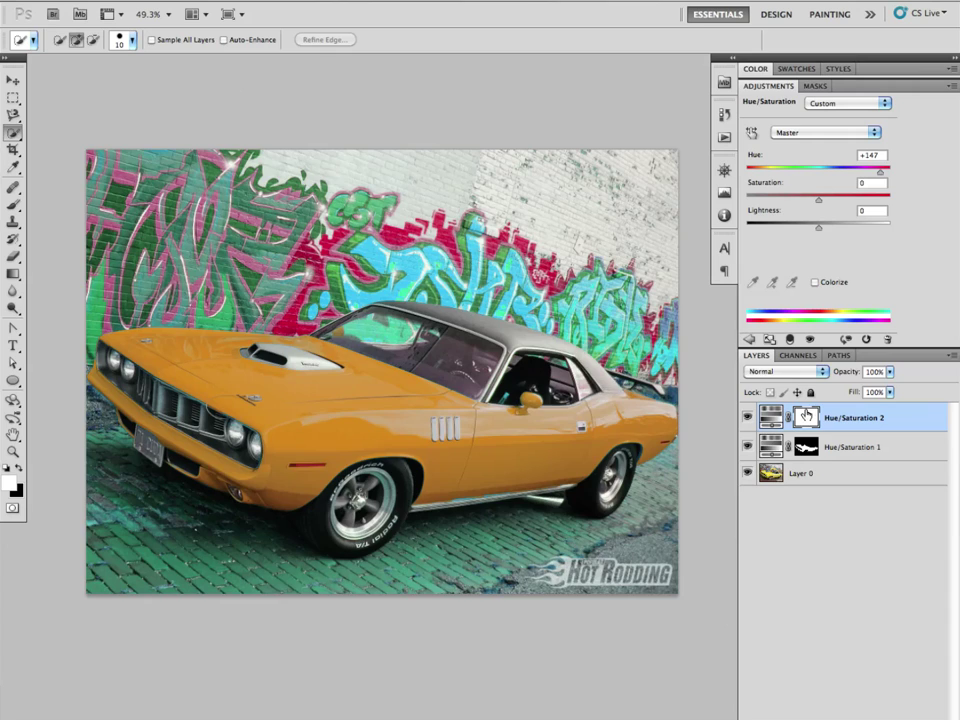
left_click(806, 417, "alt")
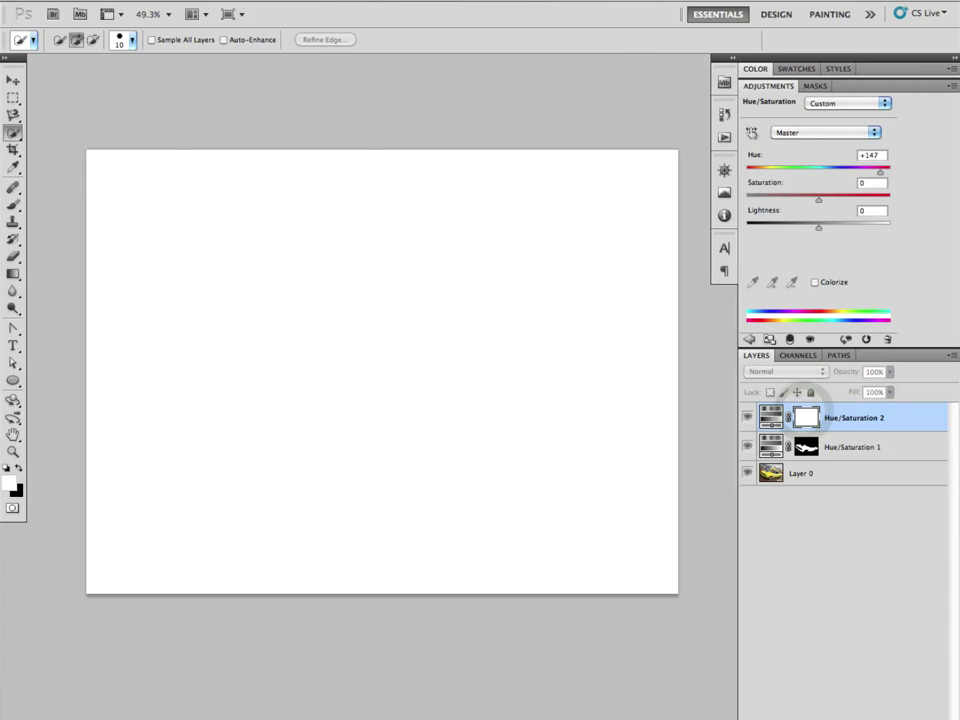
left_click(158, 2)
left_click(165, 240)
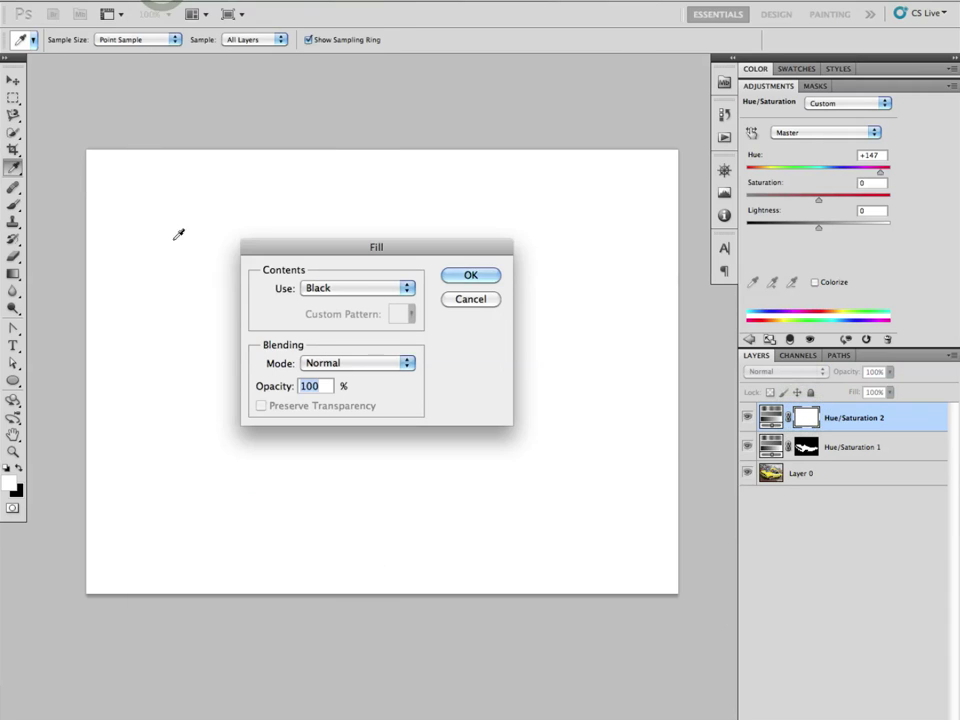
left_click(468, 277)
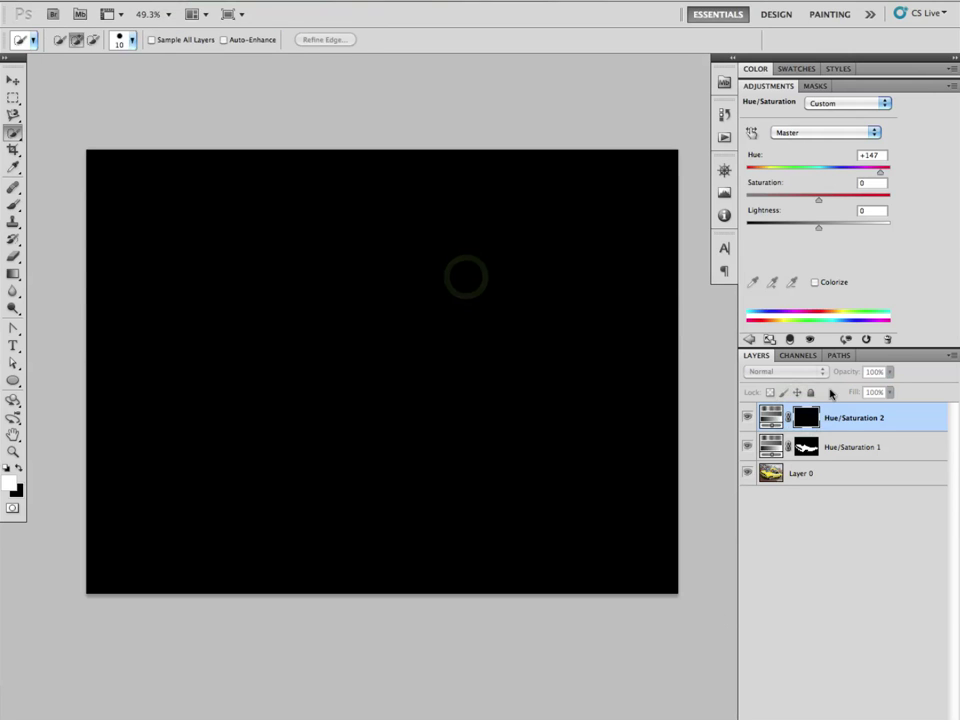
left_click(803, 417, "alt")
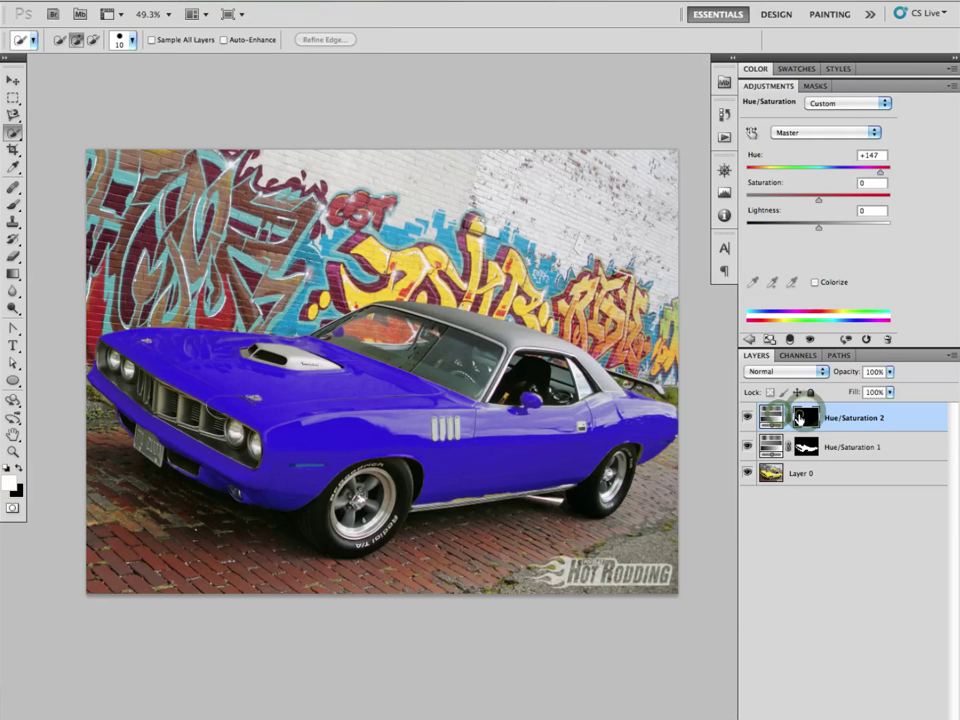
left_click(746, 417)
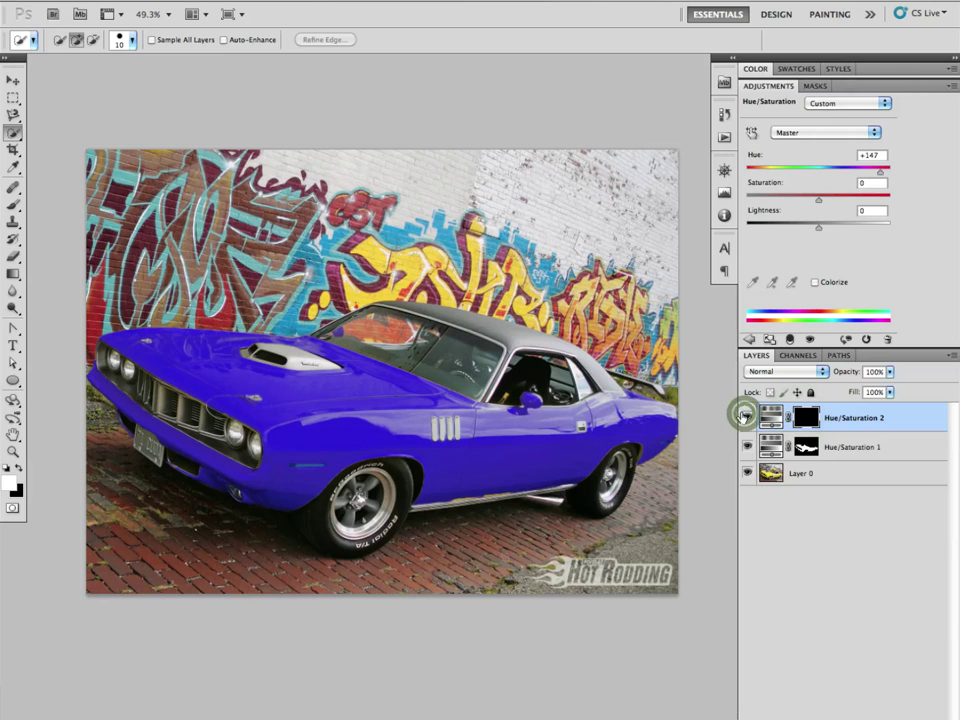
Paint a freehand orange stripe along the hood in white on the Hue/Saturation 2 mask with a 70 px brush.
left_click(12, 203)
key("bracketleft")
key("bracketleft")
key("bracketleft")
key("bracketleft")
key("bracketleft")
mouse_move(163, 376)
left_mouse_down()
mouse_move(235, 363)
mouse_move(372, 362)
left_mouse_up()
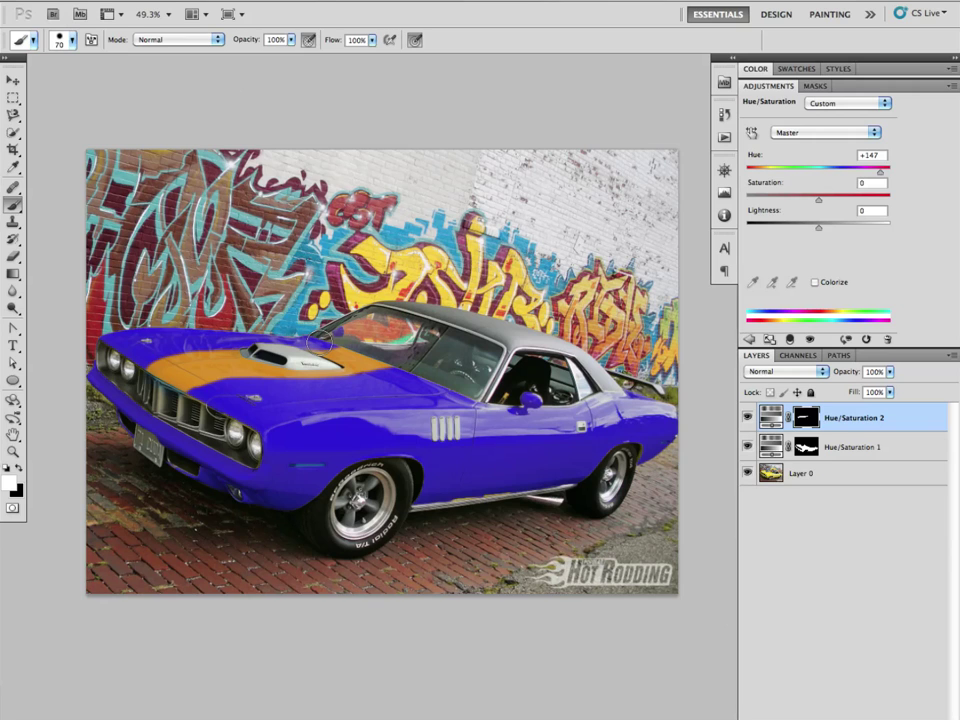
Paint the freehand hood stripe out of the Hue/Saturation 2 mask in black with an enlarged brush.
key("super+space")
left_click_drag(220, 378, 332, 411)
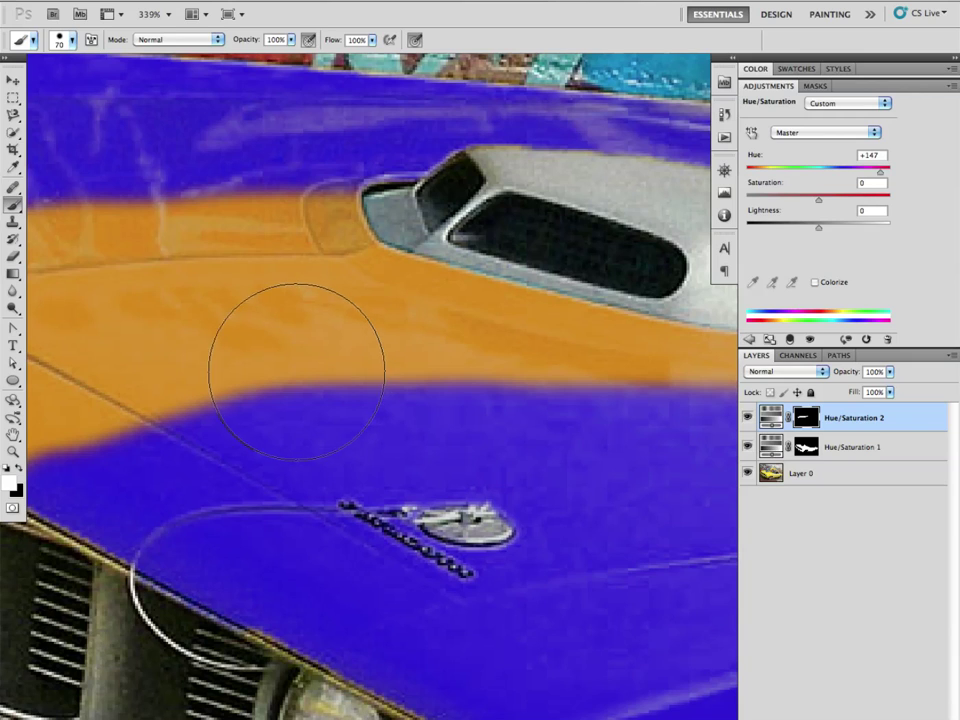
left_click_drag(378, 314, 277, 311)
key("x")
key("bracketright")
key("bracketright")
key("bracketright")
key("bracketright")
mouse_move(262, 318)
left_mouse_down()
mouse_move(308, 300)
mouse_move(424, 338)
mouse_move(427, 315)
mouse_move(583, 321)
left_mouse_up()
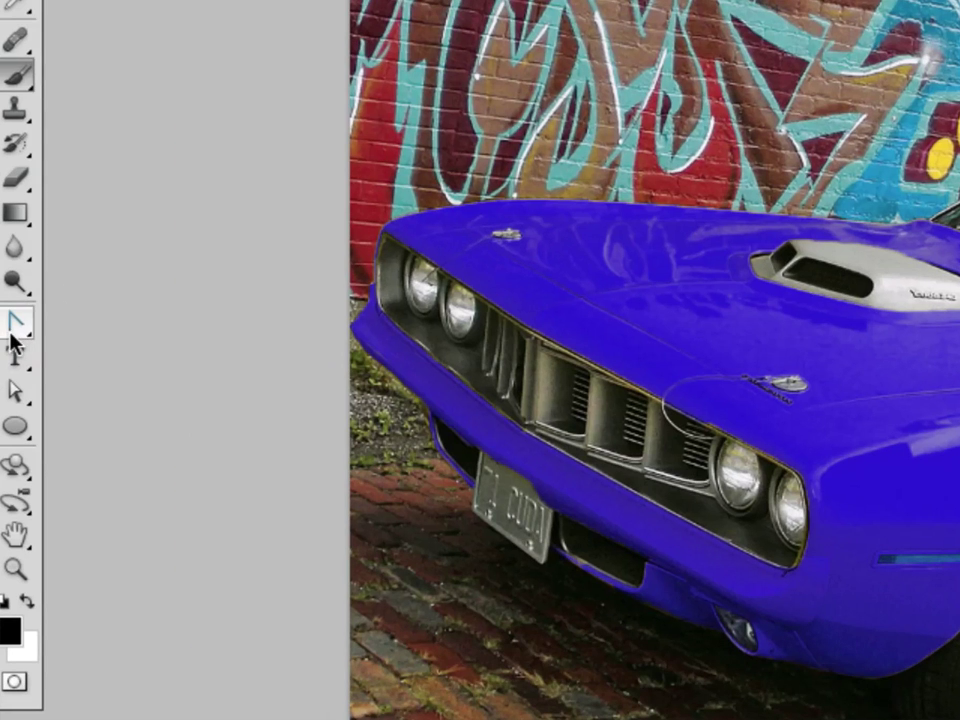
Draw a closed Pen tool path on a new path outlining a center hood stripe from the grille to the windshield.
left_click(13, 330)
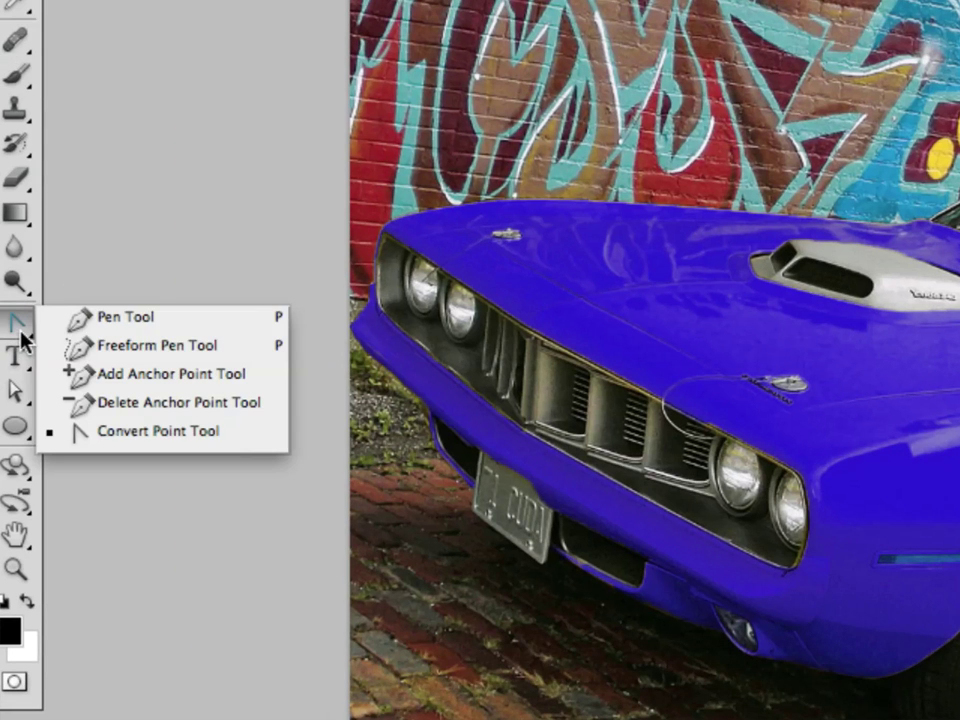
left_click(78, 317)
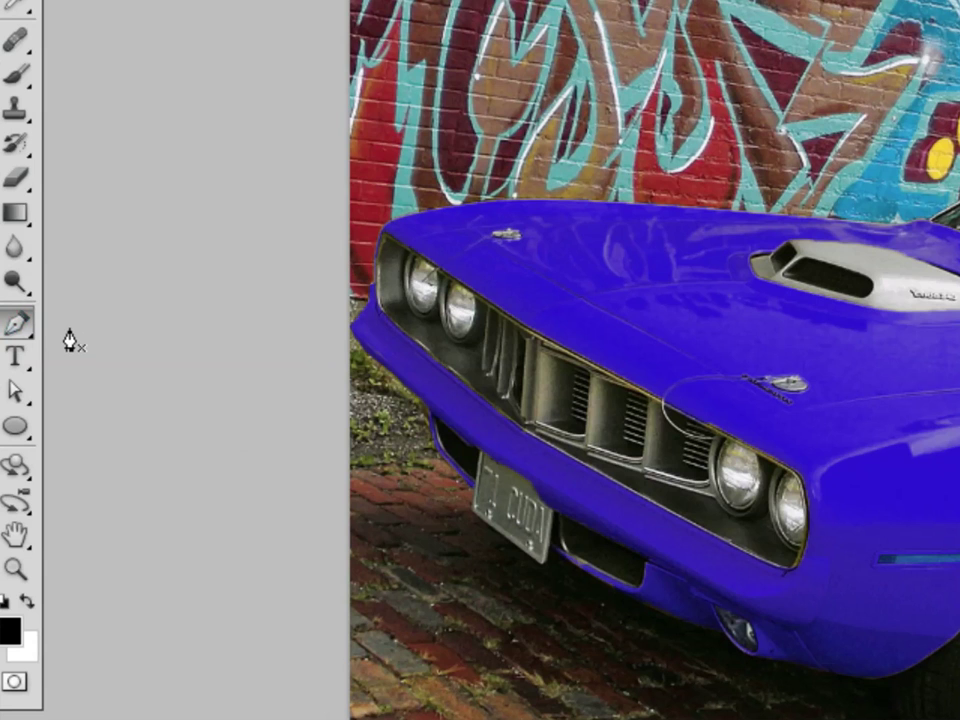
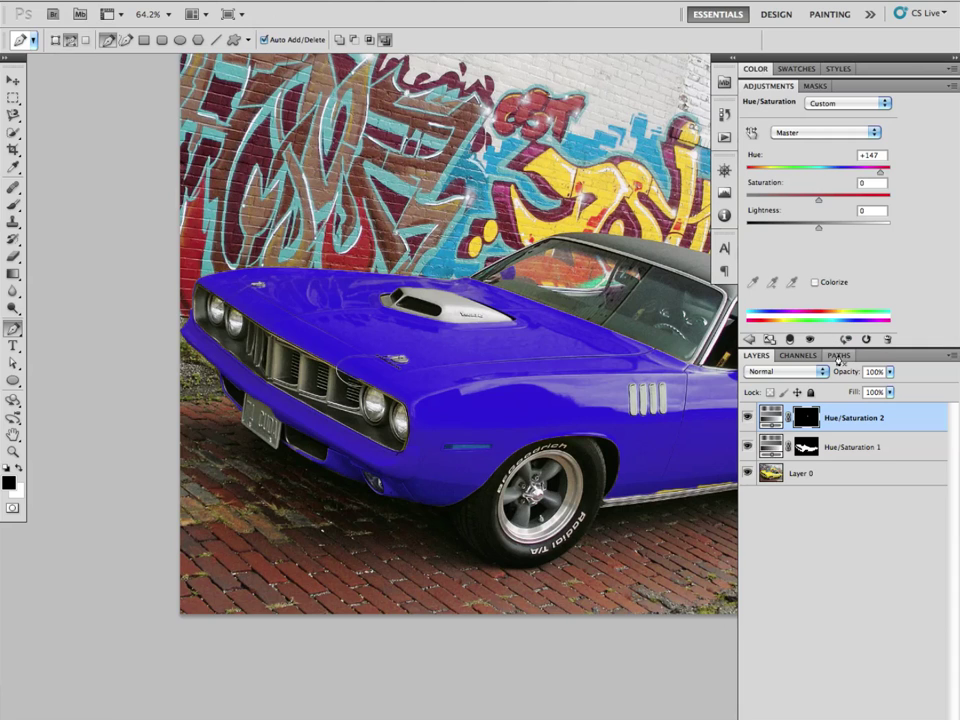
left_click(838, 356)
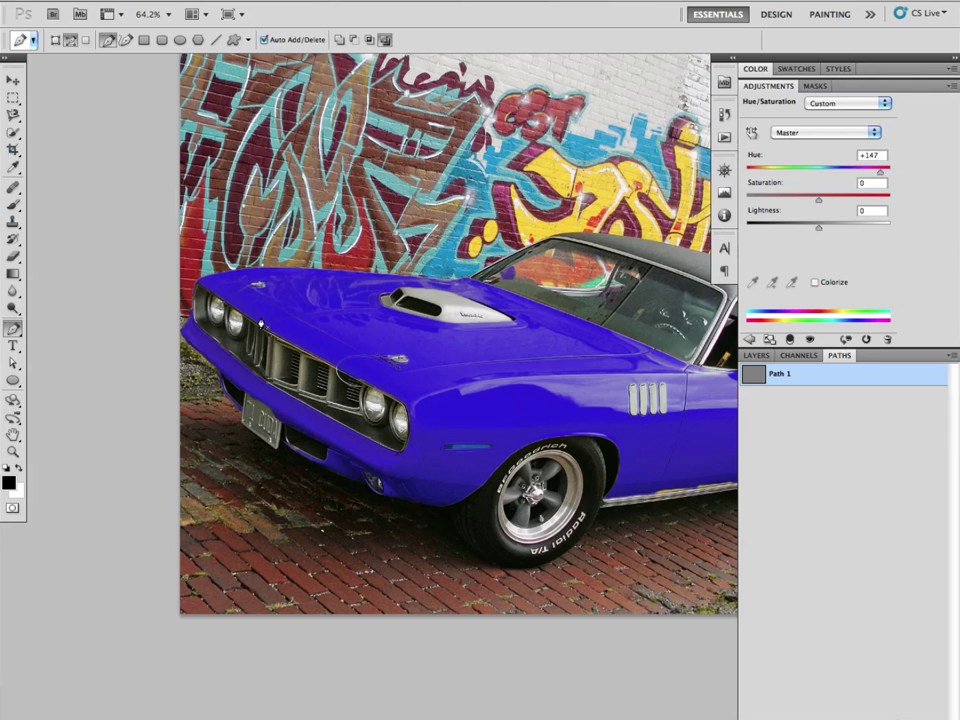
left_click_drag(253, 327, 185, 343)
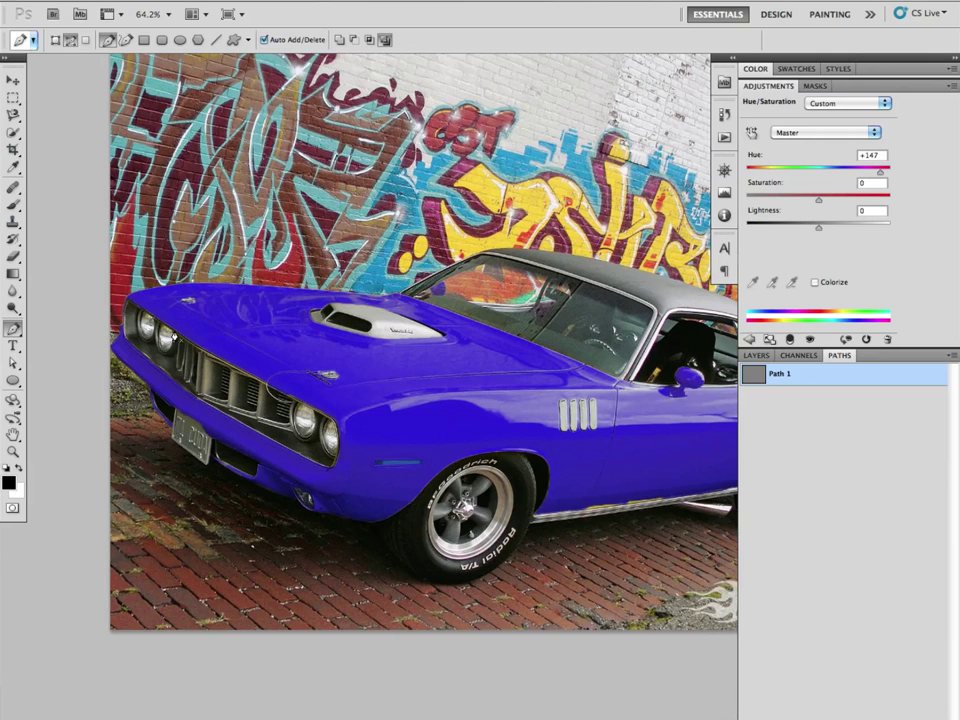
left_click(238, 311)
left_click(491, 346)
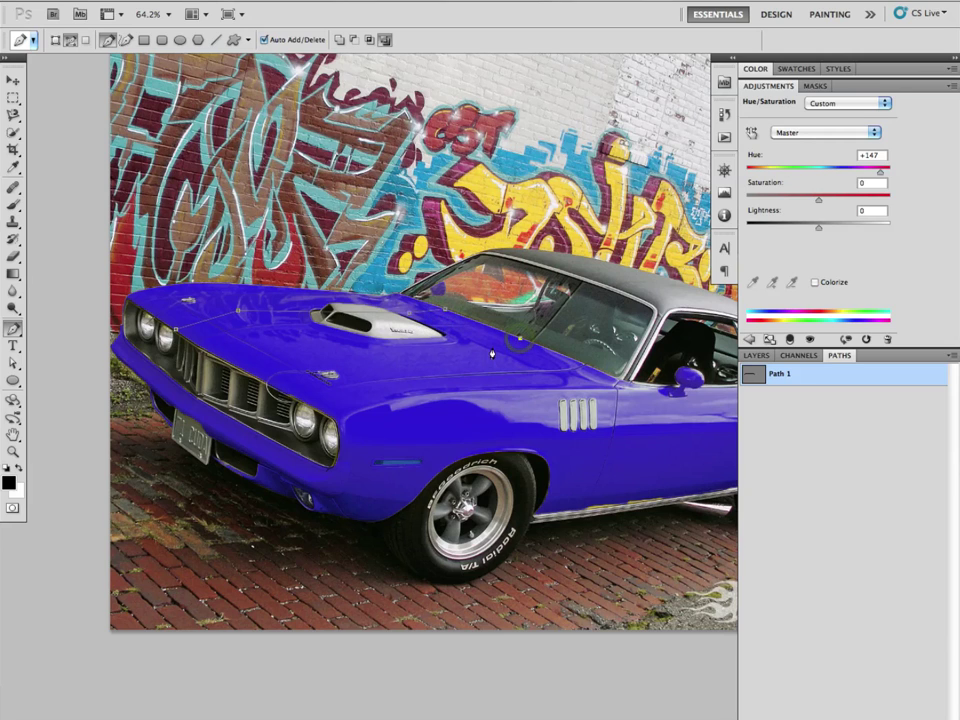
left_click(305, 351)
left_click(245, 367)
left_click(205, 350)
left_click(175, 332)
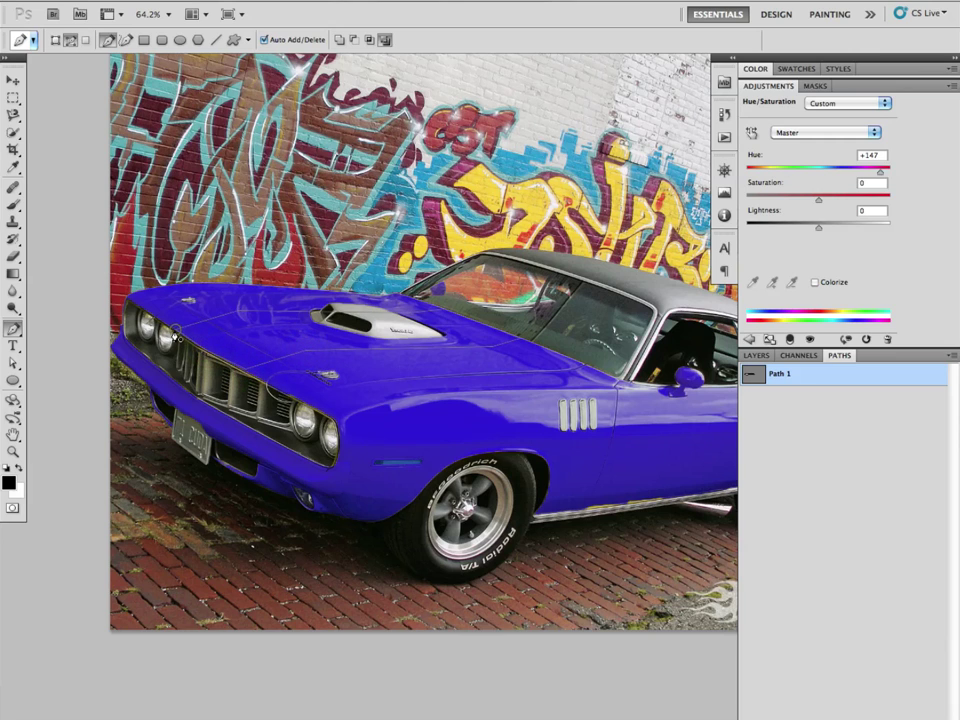
Smooth the hood stripe path's anchor points into curves with the Convert Point tool.
left_click_drag(17, 327, 40, 380)
left_click(238, 313)
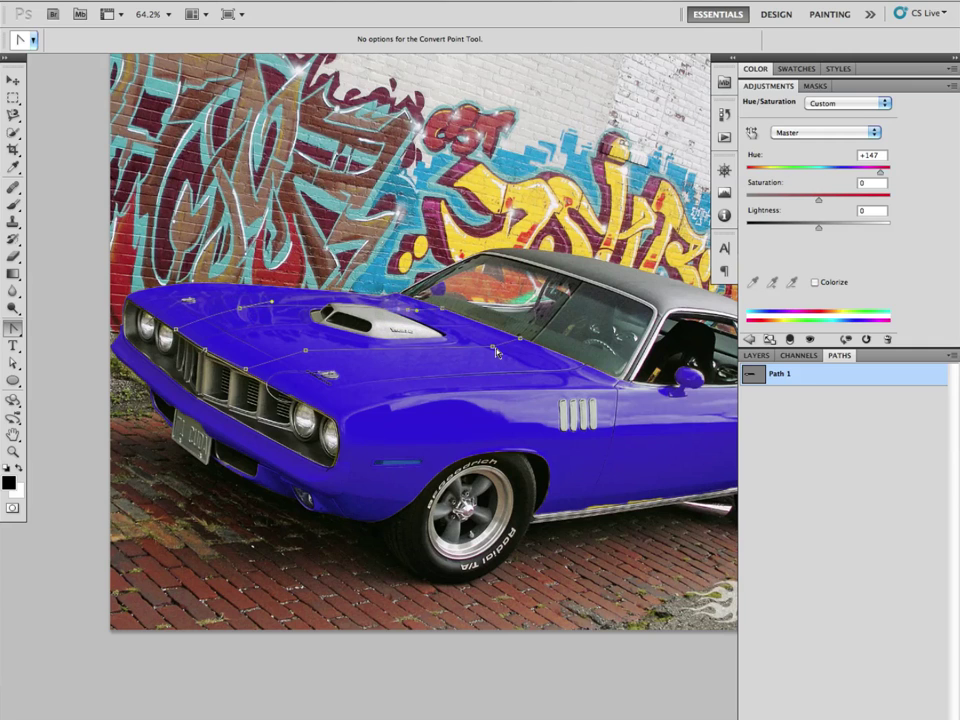
mouse_move(492, 348)
left_mouse_down()
mouse_move(480, 360)
mouse_move(474, 352)
left_mouse_up()
left_click_drag(305, 350, 323, 348)
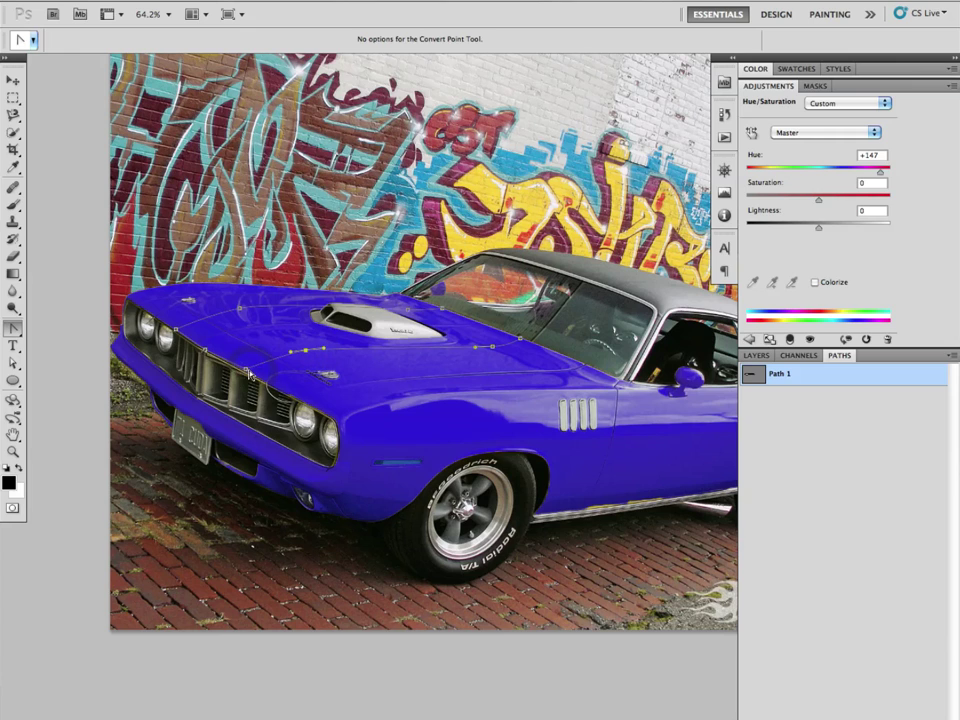
left_click_drag(245, 369, 233, 365)
left_click_drag(176, 329, 168, 323)
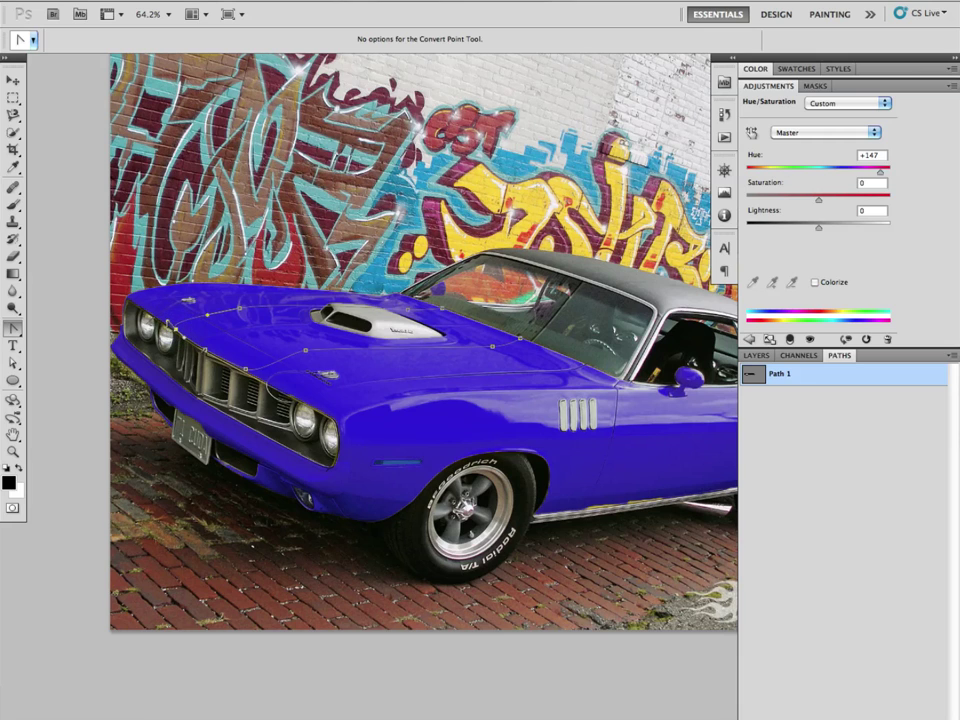
mouse_move(520, 338)
left_mouse_down()
mouse_move(535, 347)
mouse_move(514, 346)
left_mouse_up()
Refine the stripe path by bending the handle at its grille corner and moving its far-side hood anchor slightly forward.
key("a")
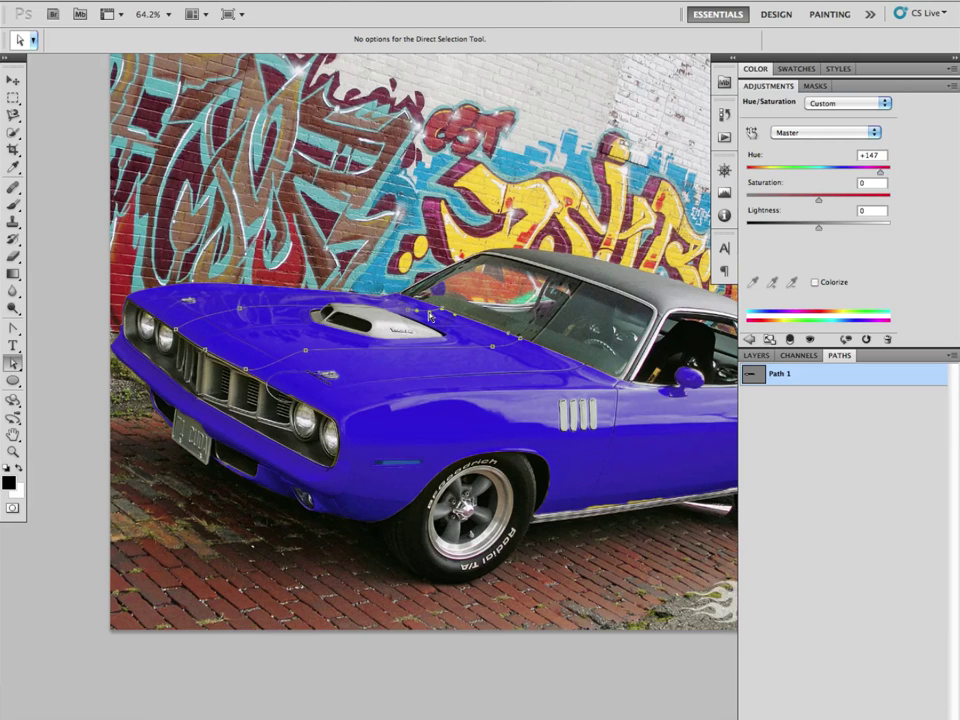
left_click(245, 371)
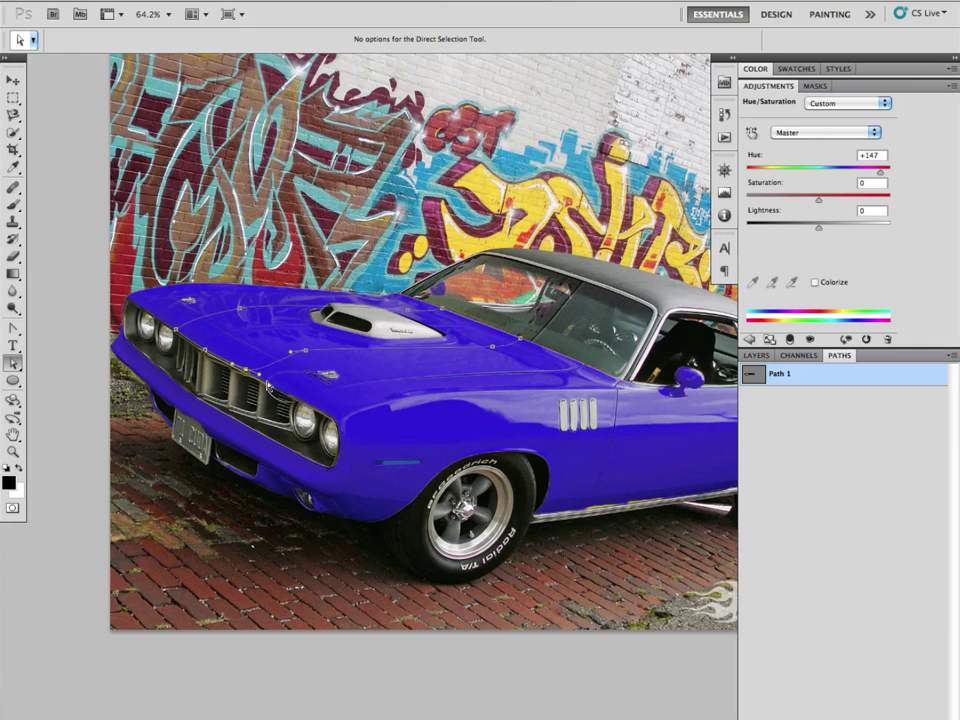
mouse_move(267, 381)
left_mouse_down()
mouse_move(252, 371)
mouse_move(258, 359)
left_mouse_up()
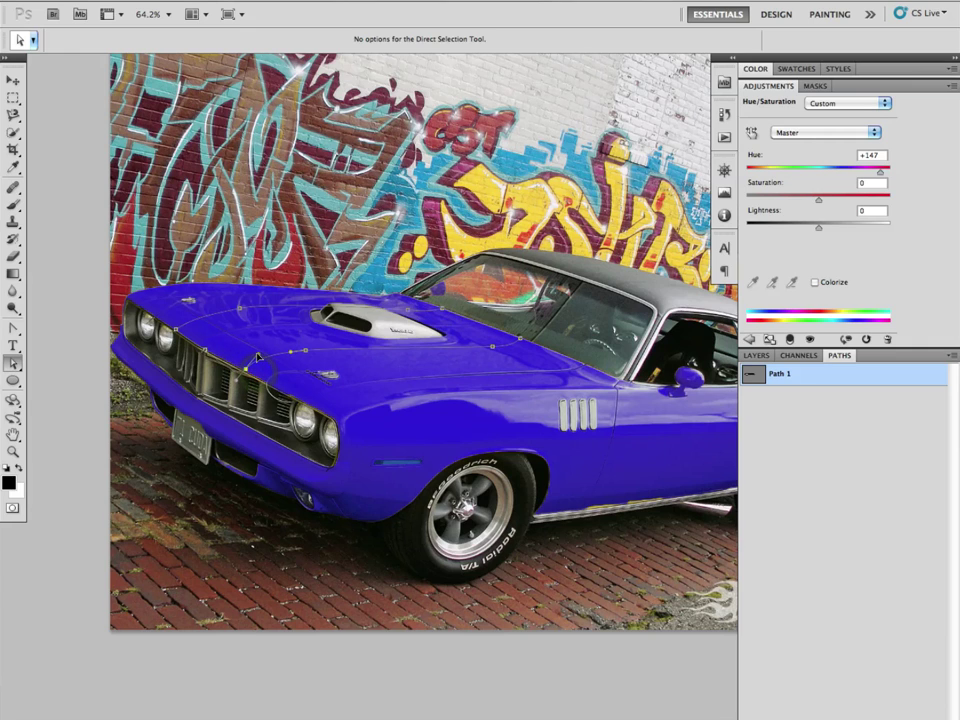
left_click(13, 327)
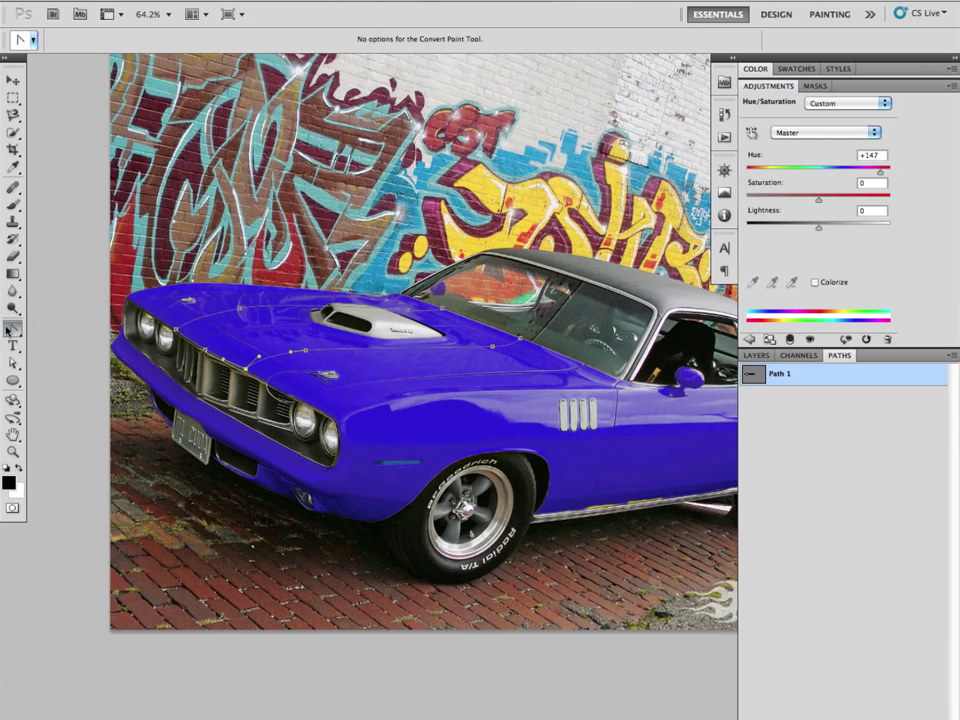
key("a")
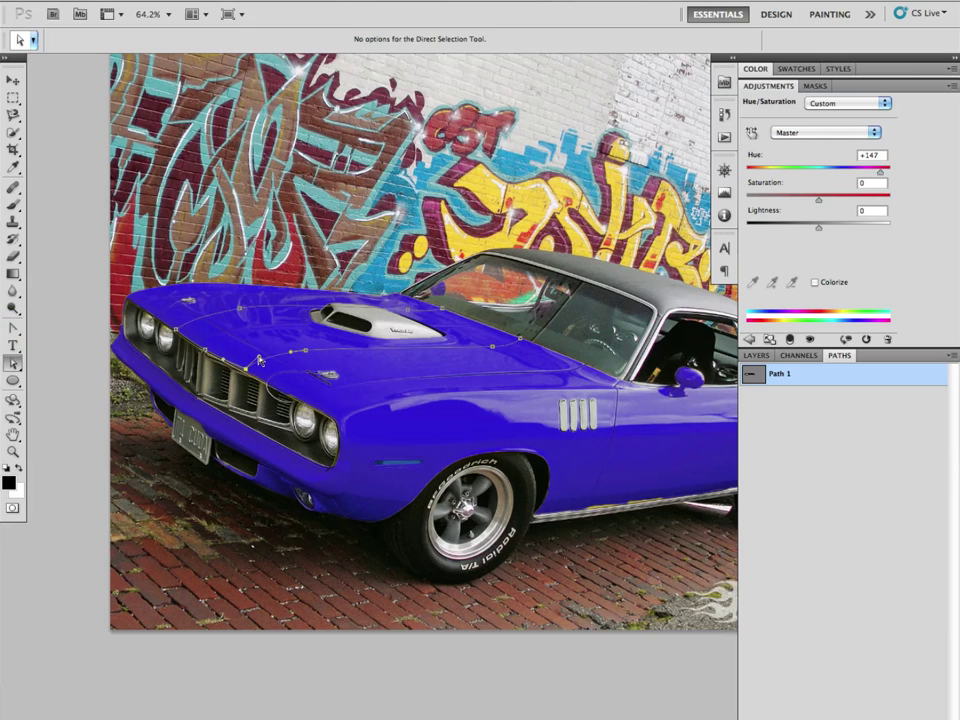
left_click(238, 309)
left_click_drag(239, 309, 230, 307)
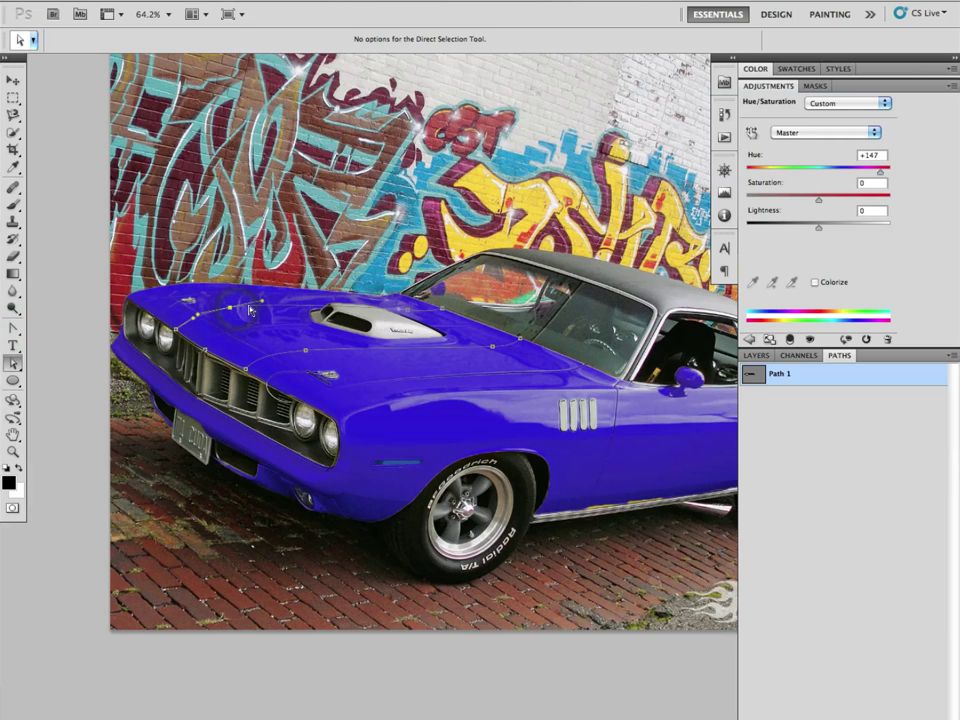
Refine the stripe path's far edge by shortening the grille-side handle of its hood anchor and selecting the anchor beside the scoop.
left_click(306, 351)
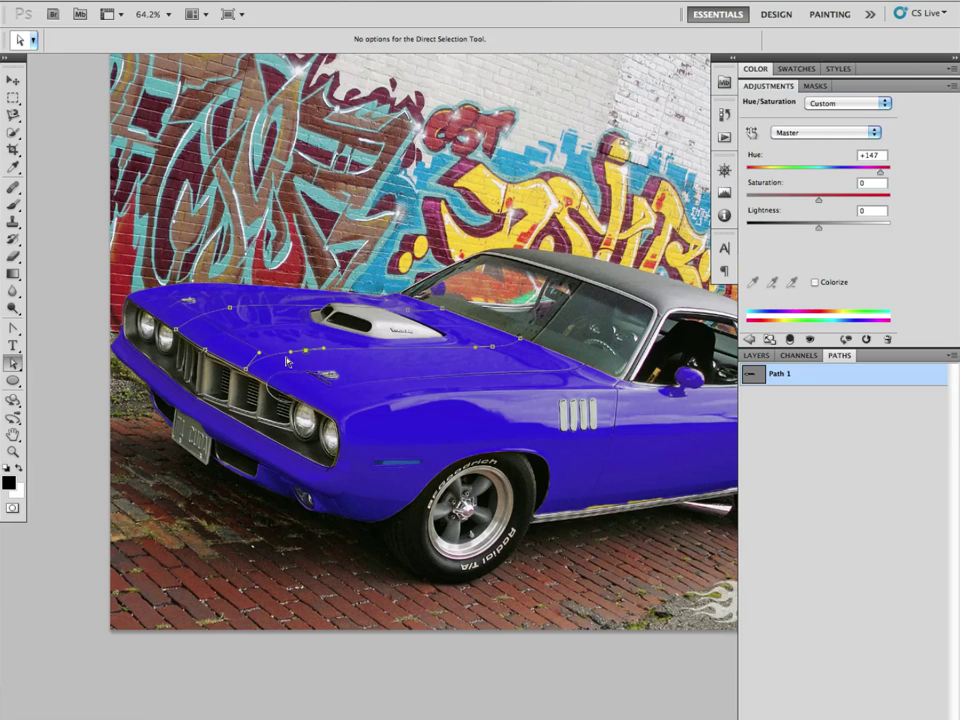
left_click(258, 354)
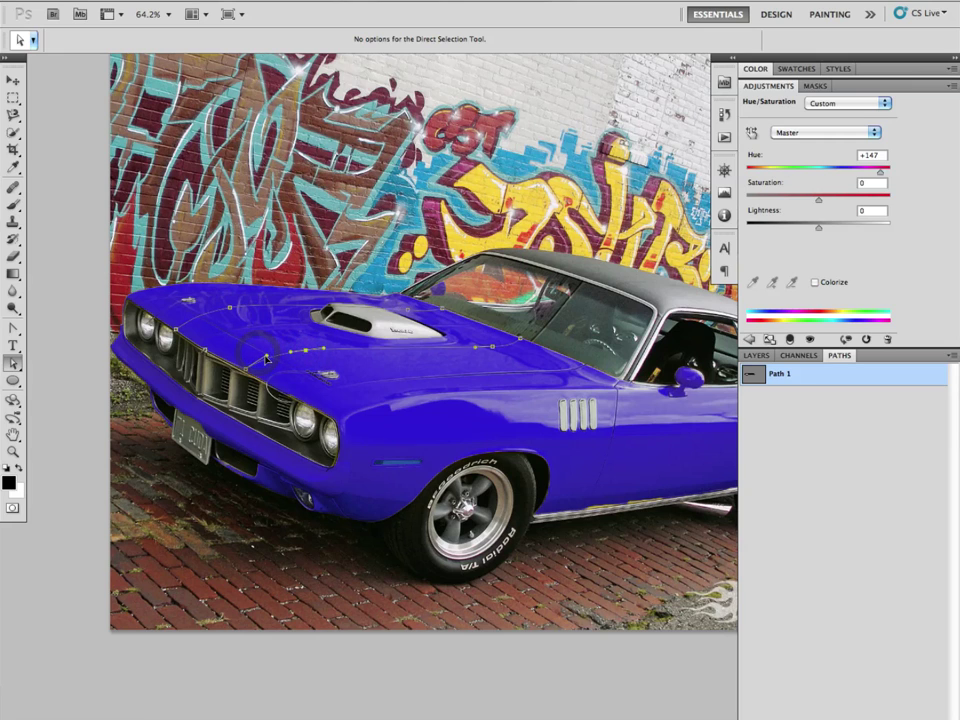
left_click(230, 308)
left_click_drag(199, 316, 209, 311)
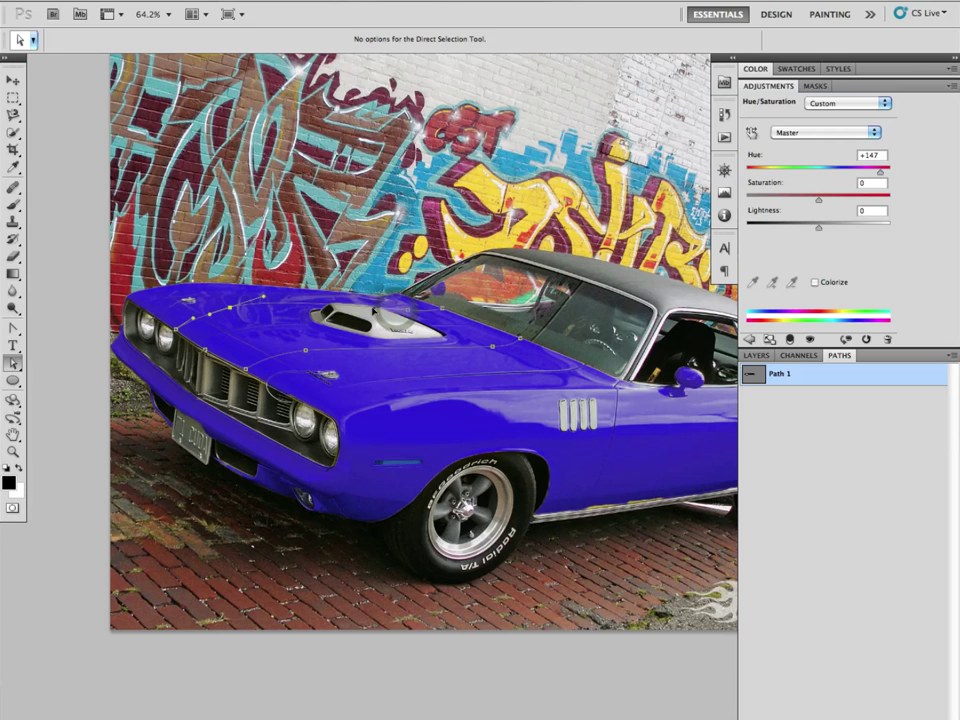
left_click(410, 314)
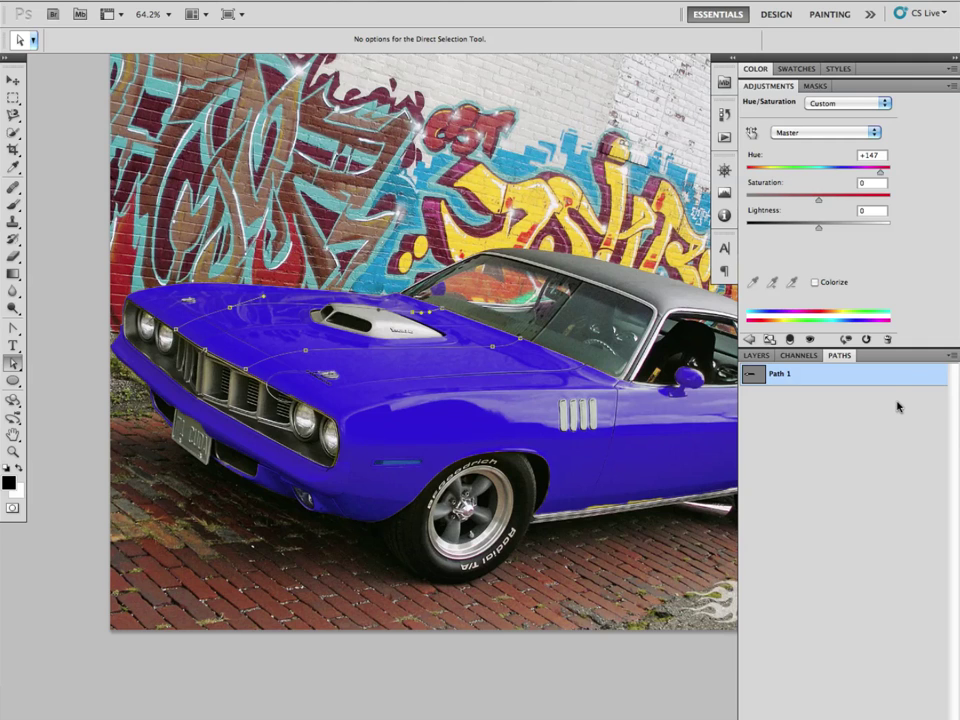
Rename the hood stripe path as "stripe path".
double_click(778, 374)
type("stripe path")
key("Return")
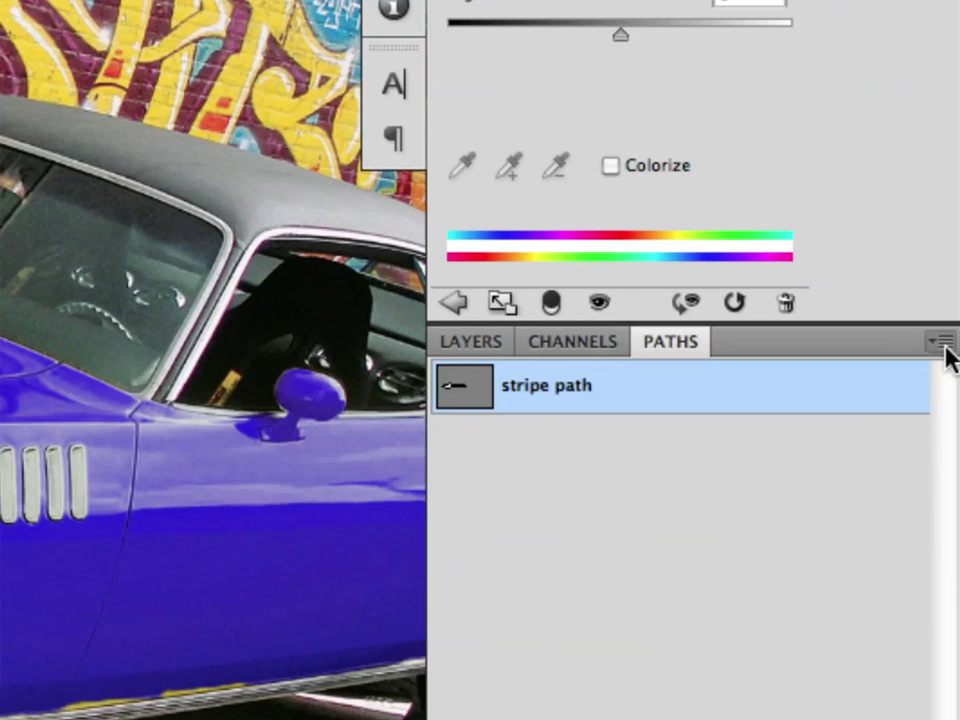
Make a new anti-aliased selection from the stripe path with a feather radius of 0 pixels.
left_click(954, 360)
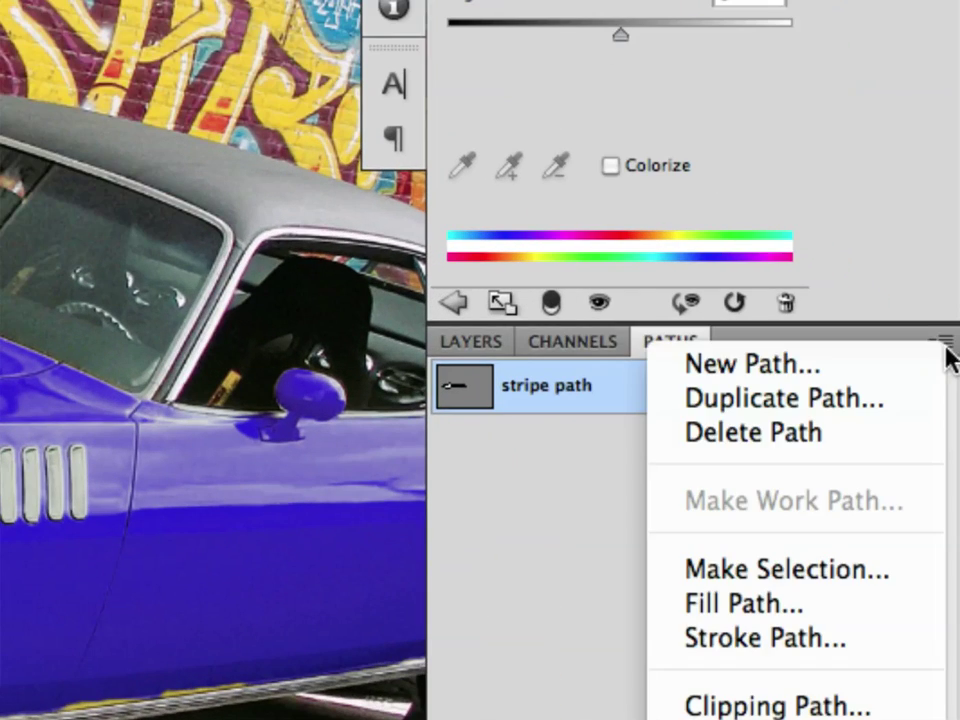
left_click(837, 586)
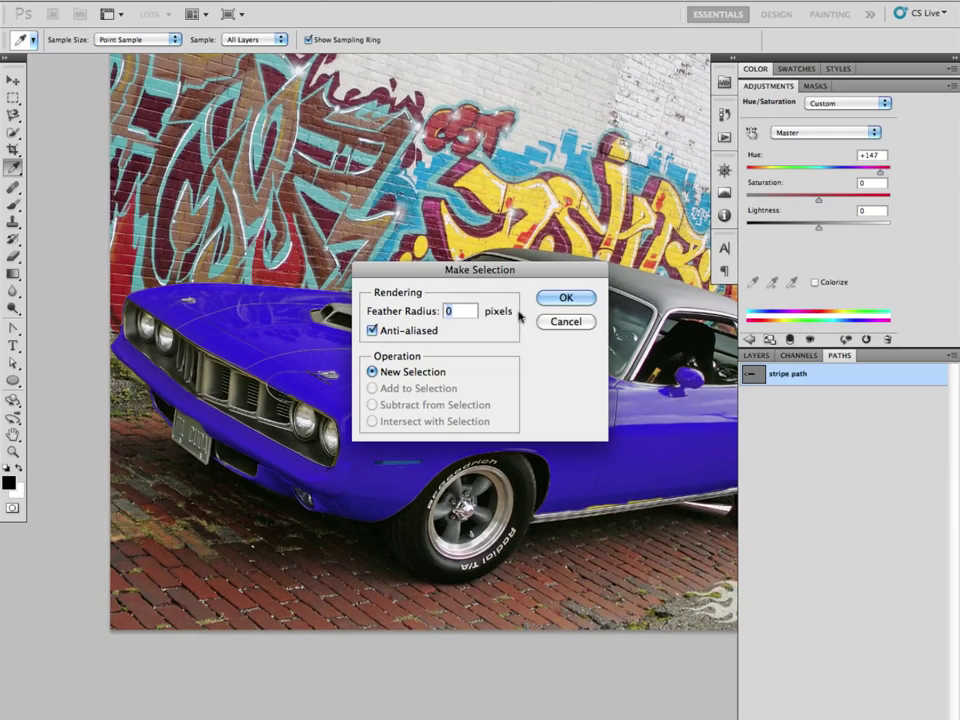
left_click(562, 298)
key("a")
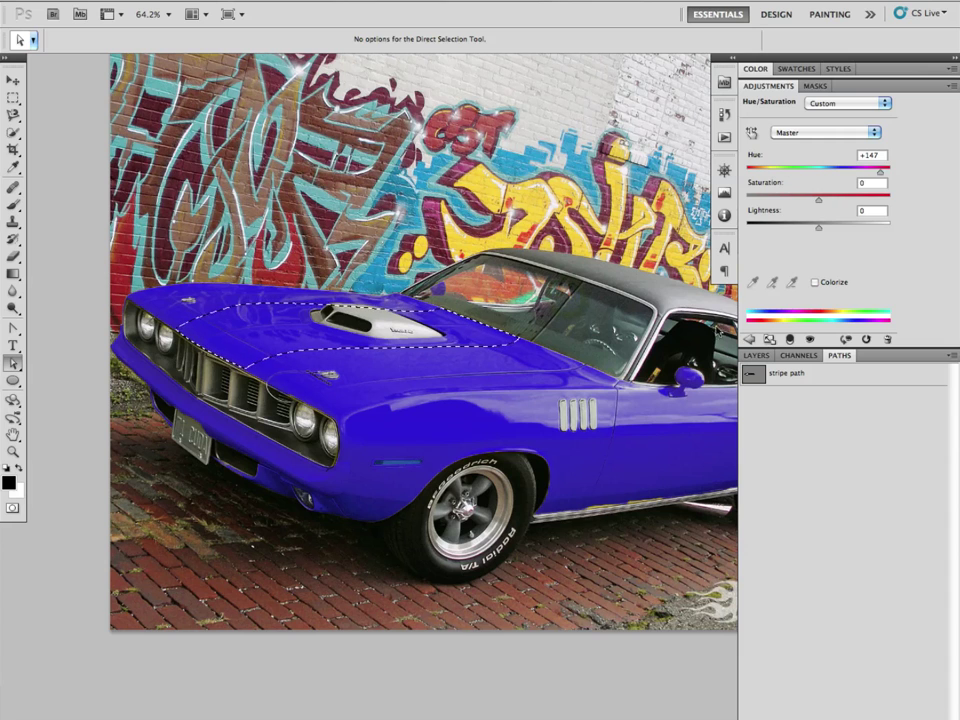
Paint the selected hood stripe white in the Hue/Saturation 2 mask with the 125 px brush and deselect it.
left_click(756, 355)
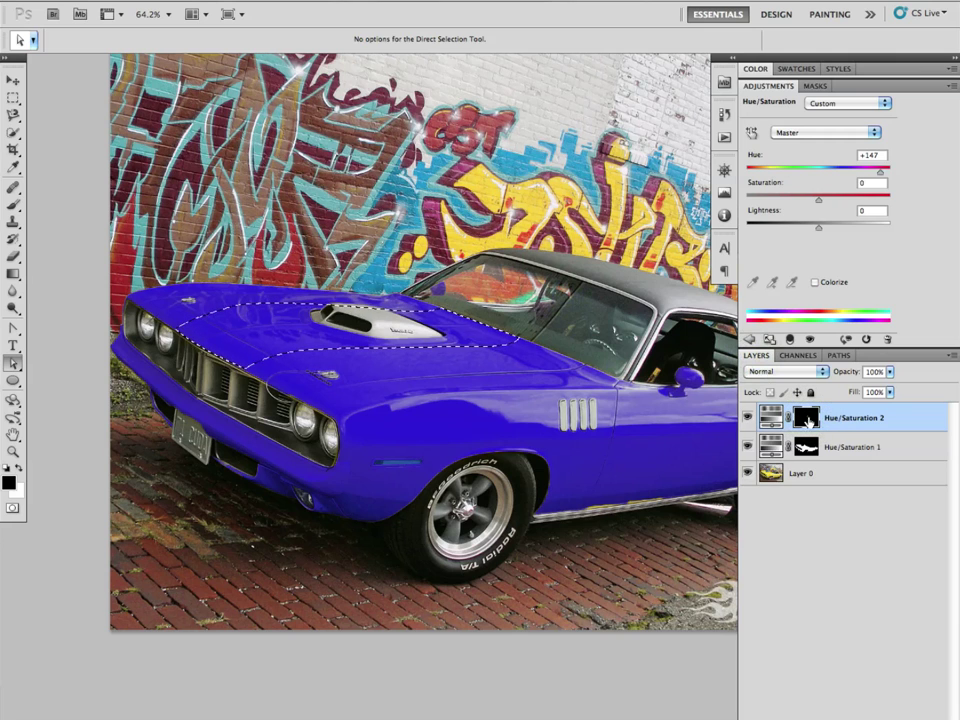
left_click(13, 203)
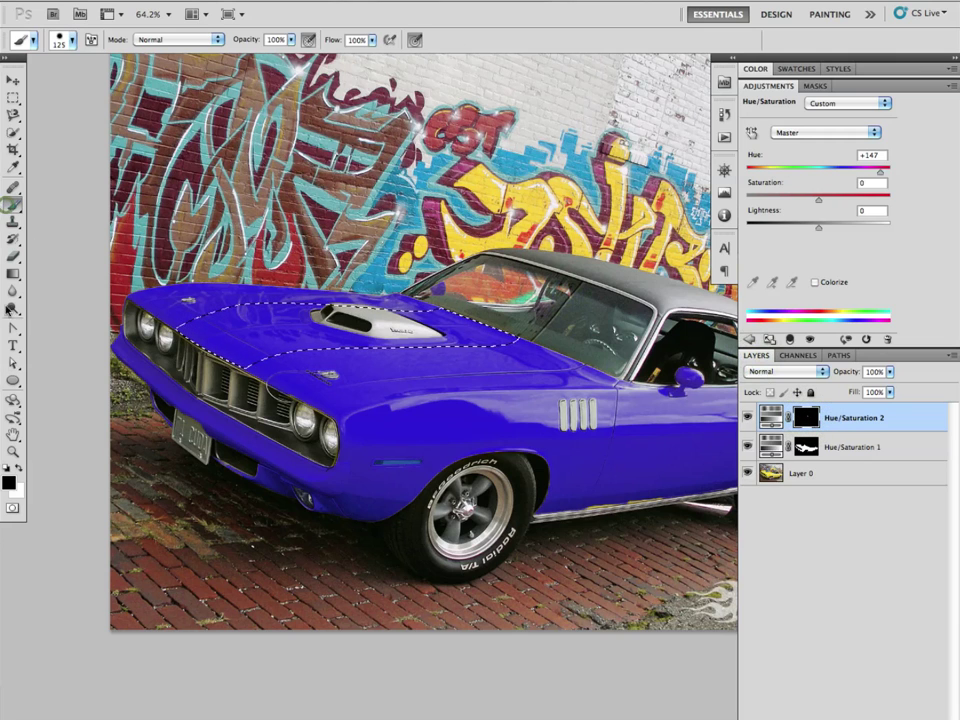
left_click(17, 466)
mouse_move(212, 379)
left_mouse_down()
mouse_move(243, 362)
mouse_move(297, 365)
left_mouse_up()
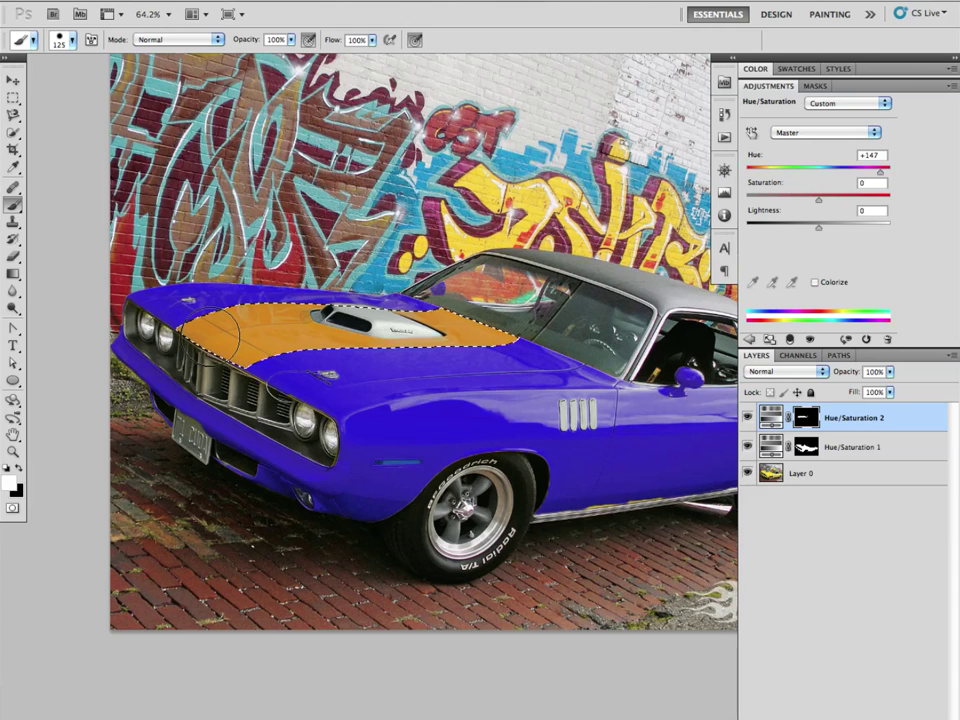
key("ctrl+d")
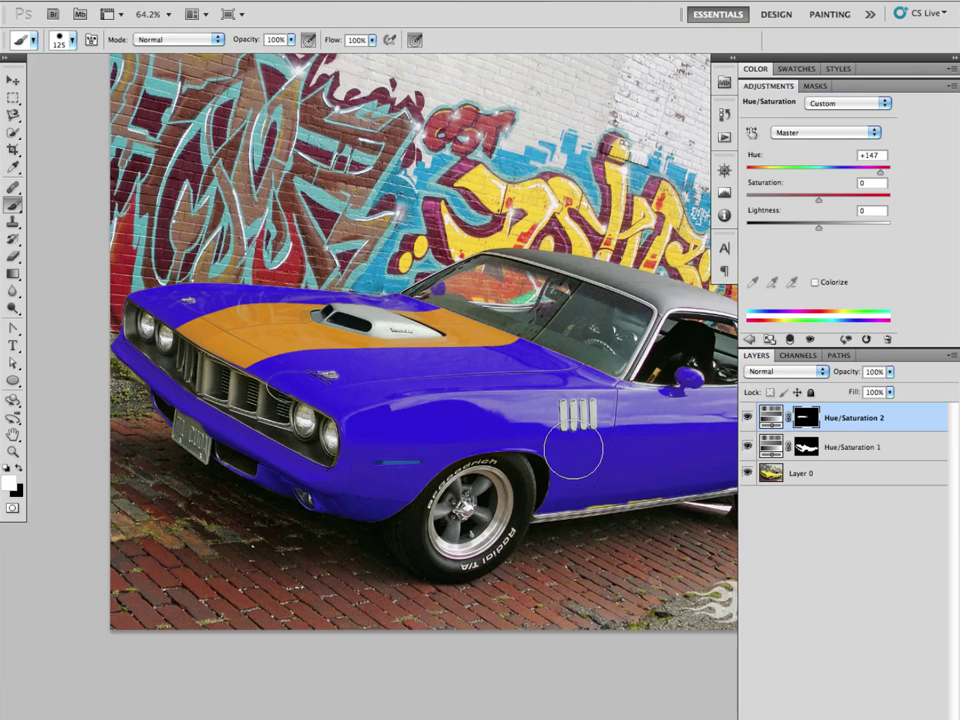
Recolor the body with Hue/Saturation 1 at hue -54 and saturation -1, and the stripe with Hue/Saturation 2 at hue +67.
left_click(909, 447)
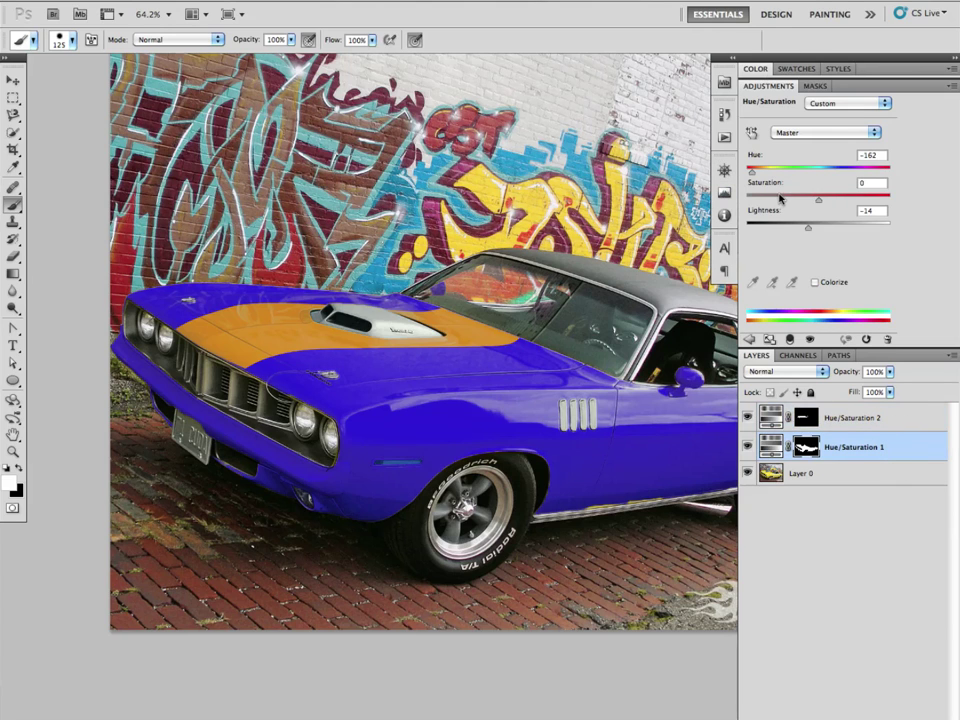
mouse_move(820, 200)
left_mouse_down()
mouse_move(802, 202)
mouse_move(818, 205)
left_mouse_up()
mouse_move(751, 174)
left_mouse_down()
mouse_move(769, 178)
mouse_move(751, 184)
left_mouse_up()
left_click(904, 450)
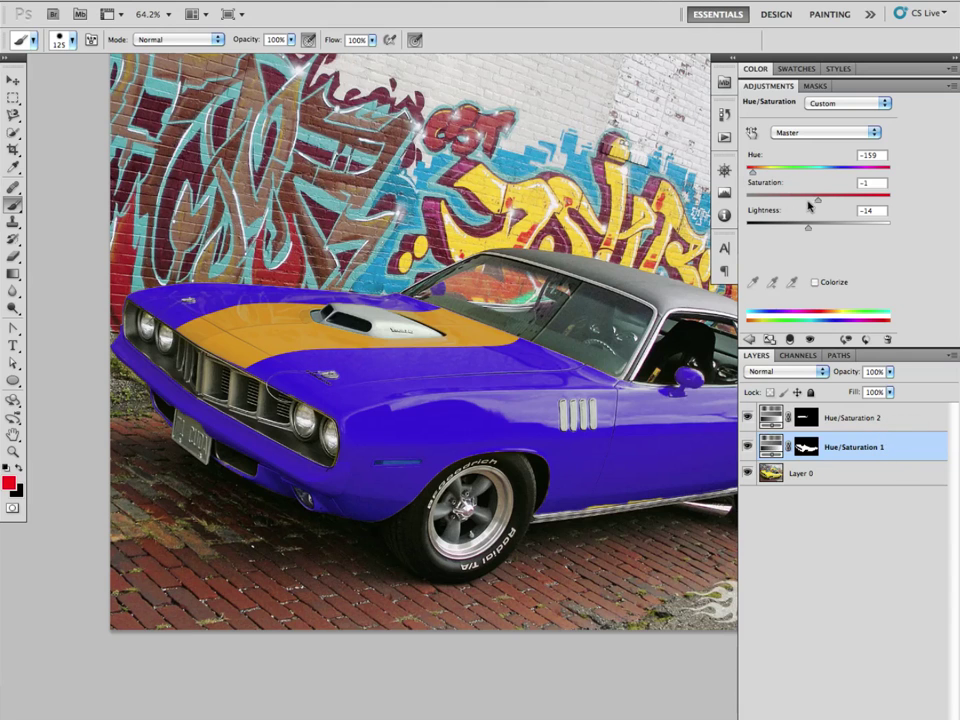
left_click_drag(758, 172, 783, 174)
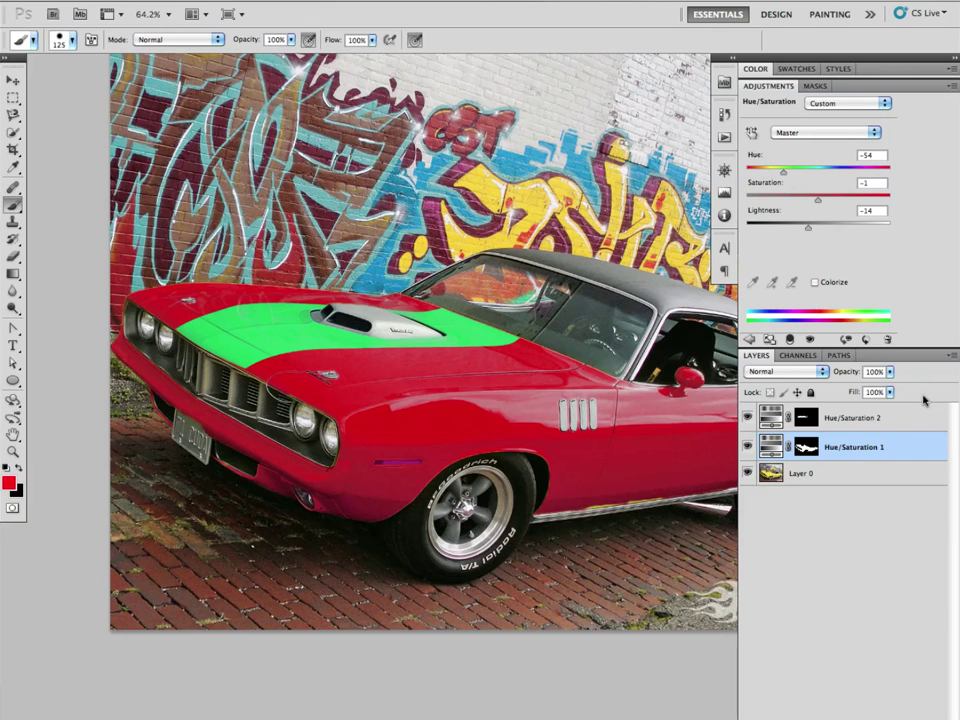
left_click(909, 429)
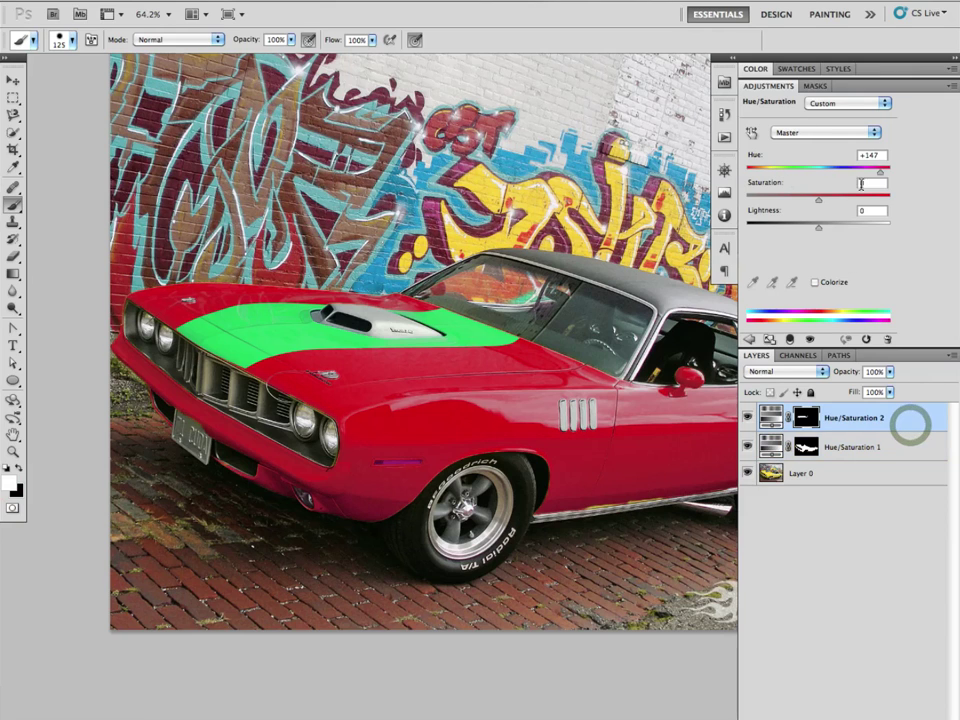
left_click_drag(877, 175, 856, 174)
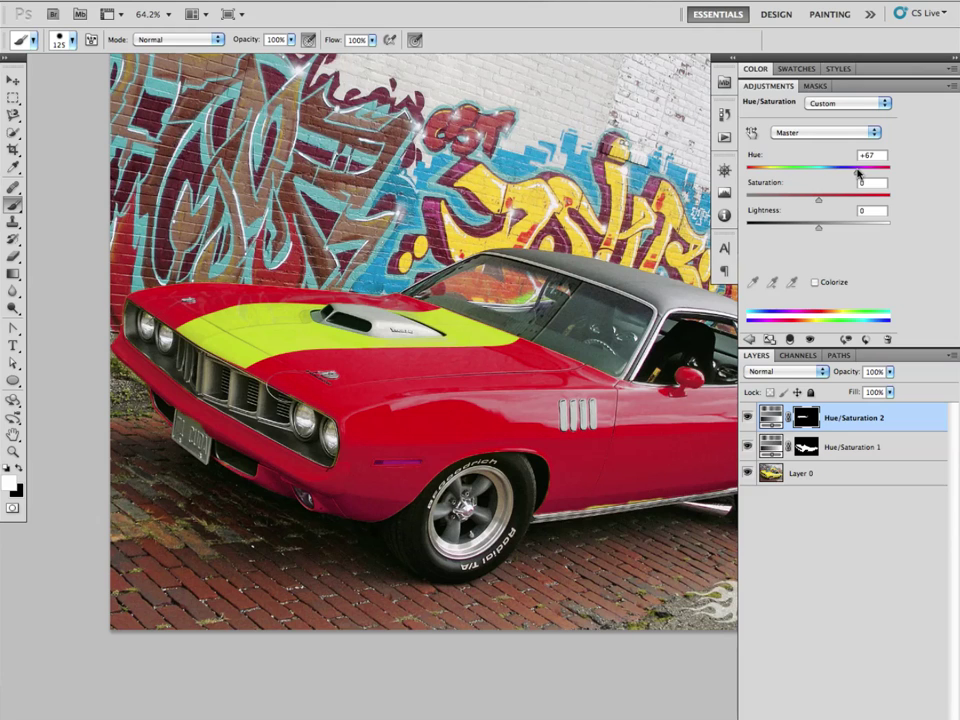
Examine the recolored body and the stripe's edges up close, from the windshield and fender vents to the grille and headlights.
mouse_move(510, 328)
left_mouse_down()
mouse_move(484, 325)
mouse_move(403, 409)
left_mouse_up()
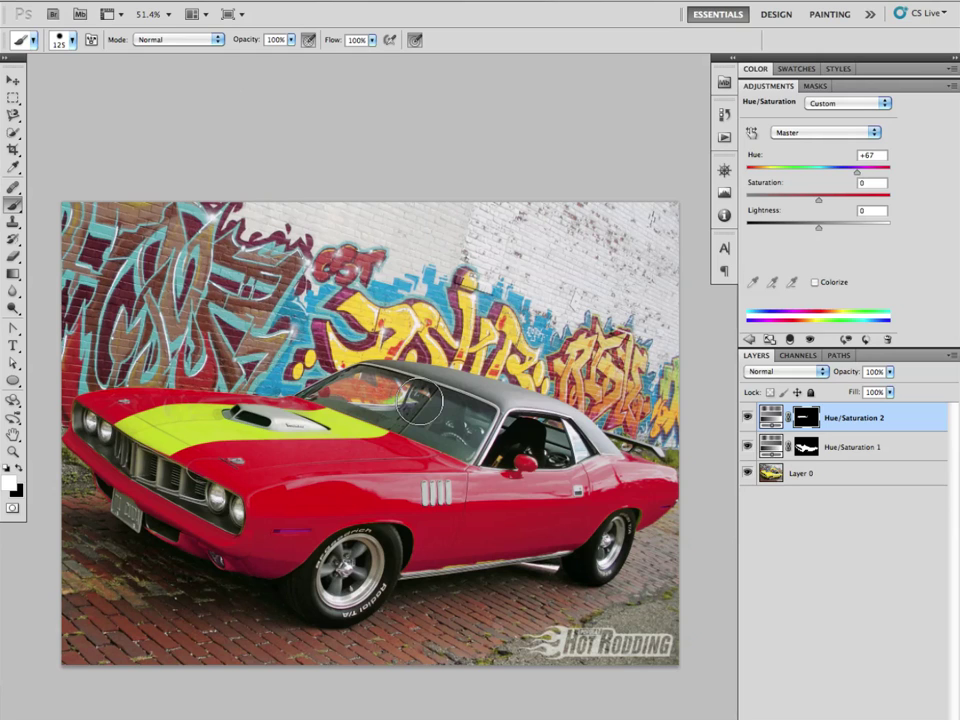
mouse_move(315, 465)
left_mouse_down()
mouse_move(377, 465)
mouse_move(354, 429)
mouse_move(531, 422)
left_mouse_up()
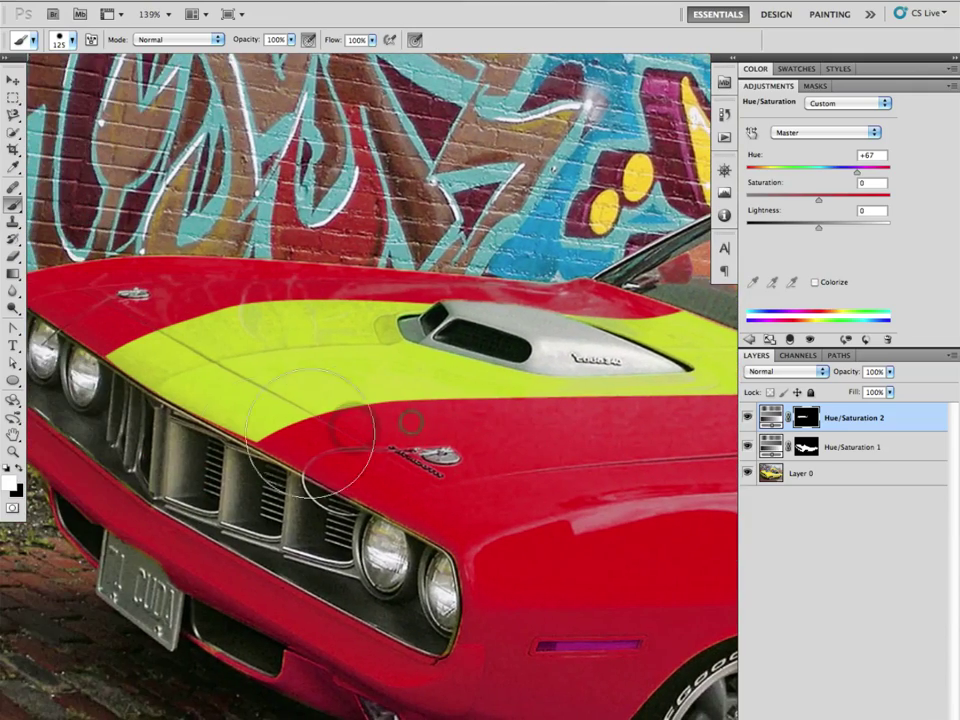
left_click_drag(566, 399, 431, 402)
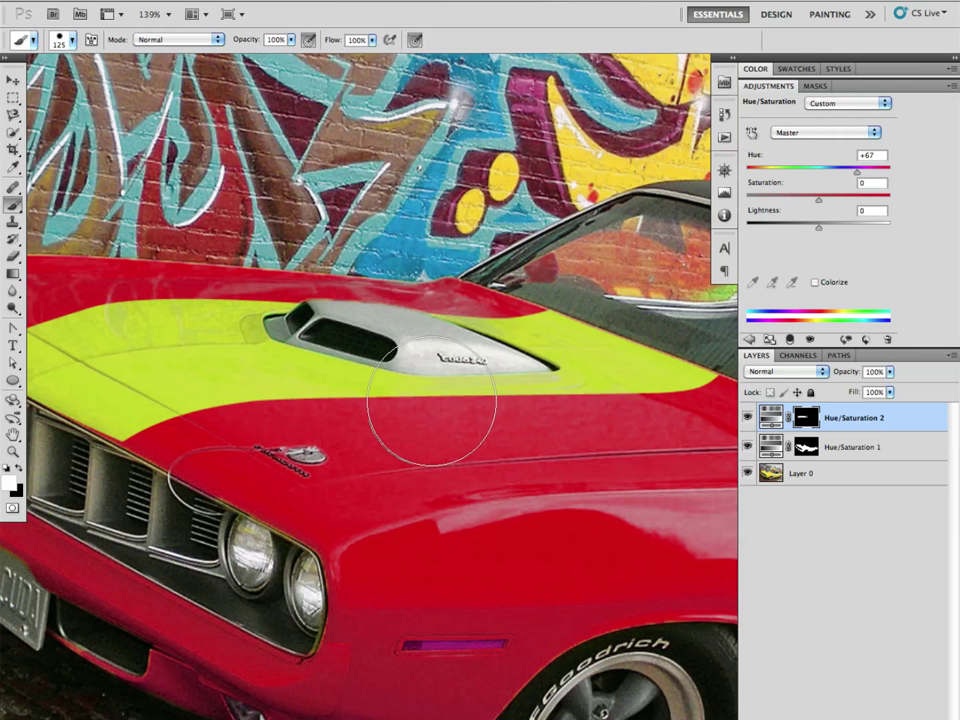
mouse_move(579, 394)
left_mouse_down()
mouse_move(433, 285)
mouse_move(373, 261)
left_mouse_up()
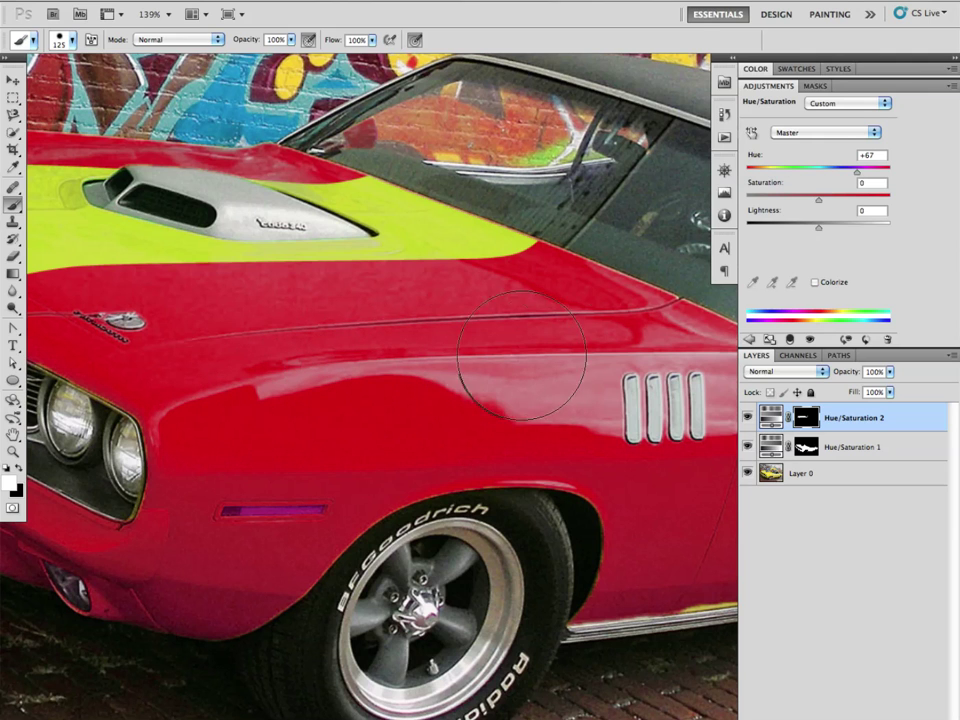
left_click_drag(626, 351, 469, 356)
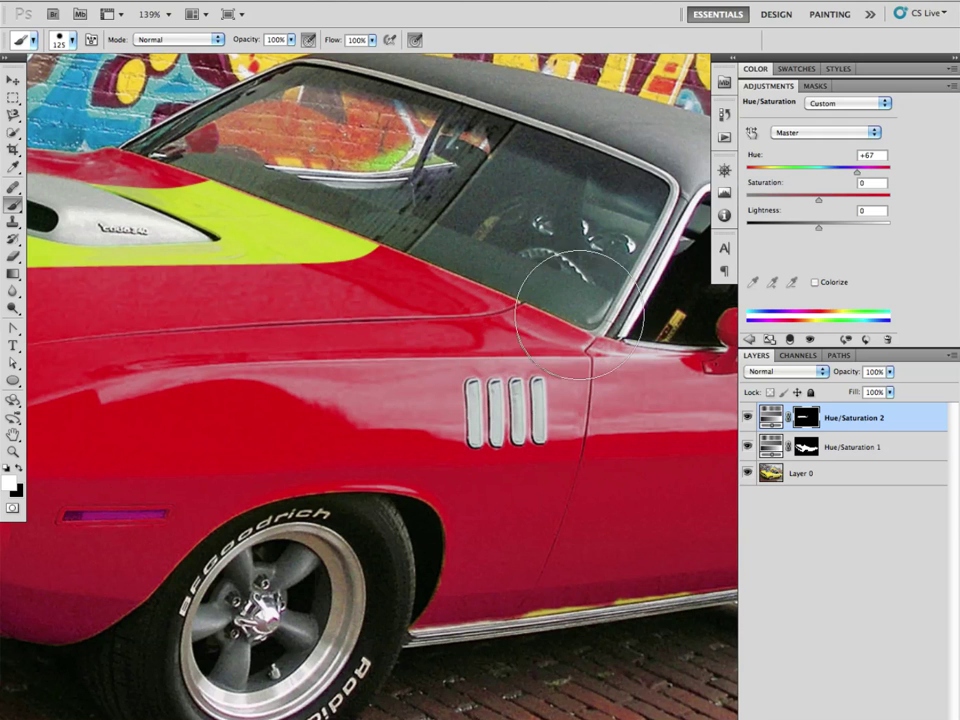
left_click_drag(439, 261, 604, 287)
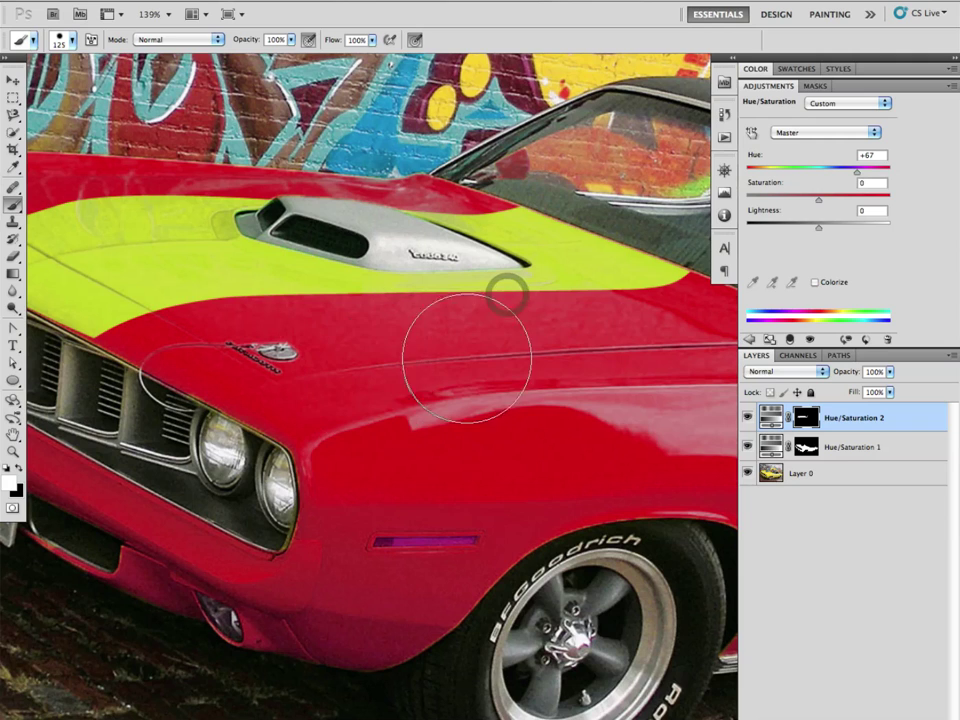
mouse_move(369, 337)
left_mouse_down()
mouse_move(484, 417)
mouse_move(460, 403)
left_mouse_up()
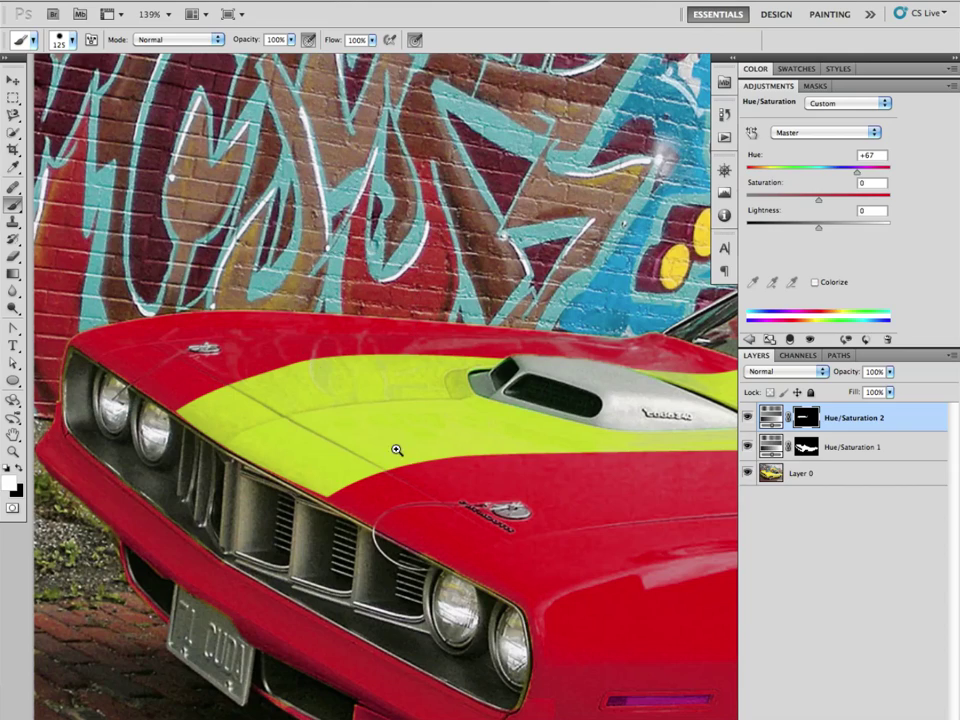
left_click_drag(303, 492, 396, 491)
scroll(397, 505, "down", 4)
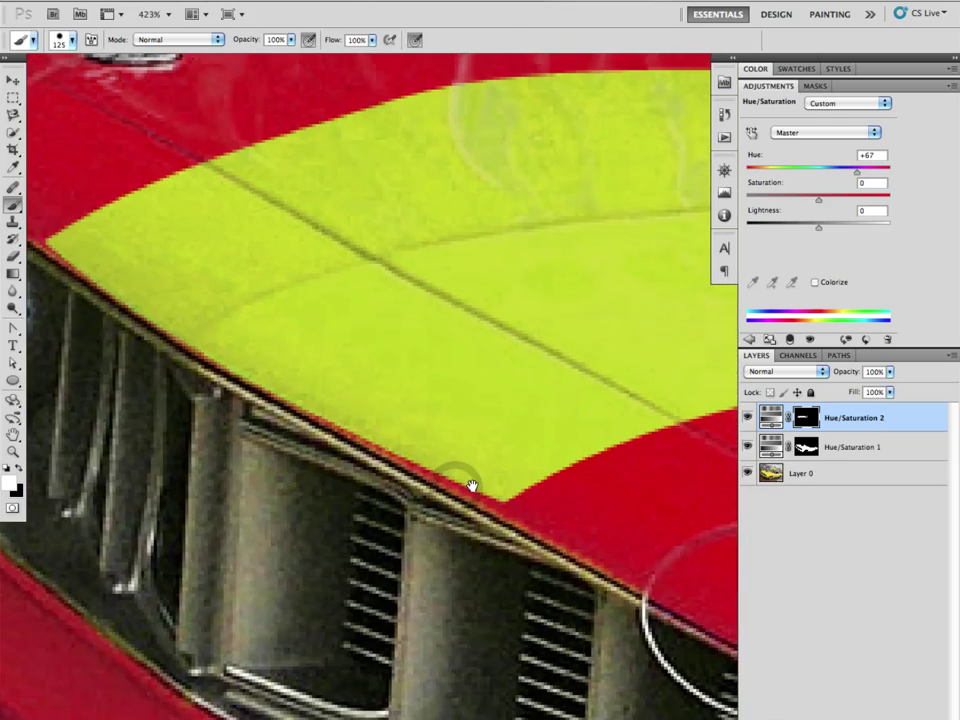
left_click_drag(424, 483, 560, 523)
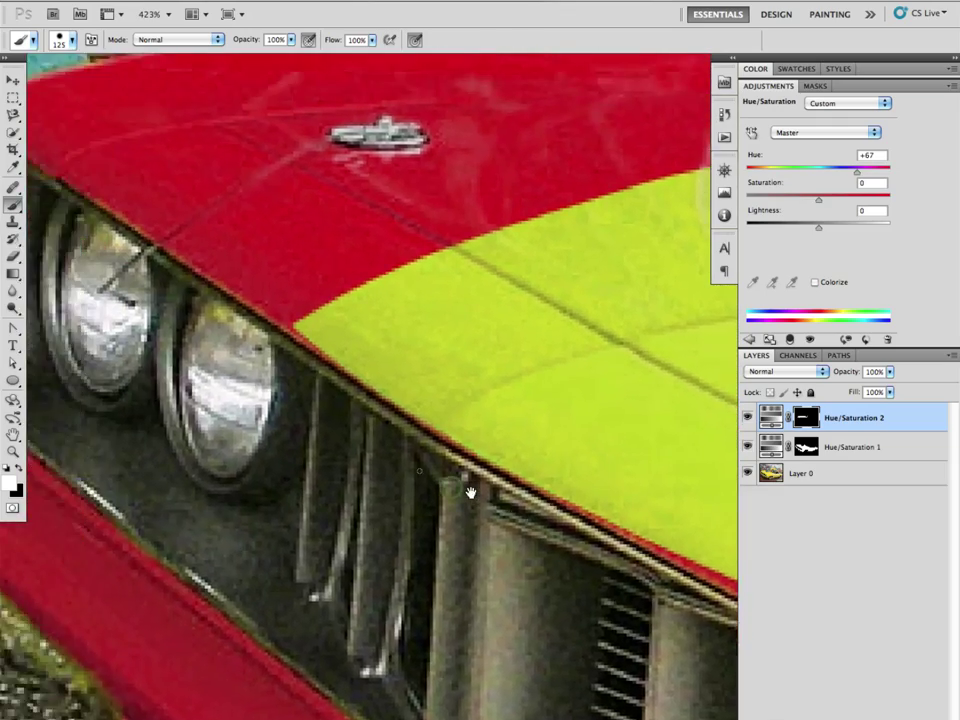
left_click_drag(470, 488, 463, 523)
key("super+space")
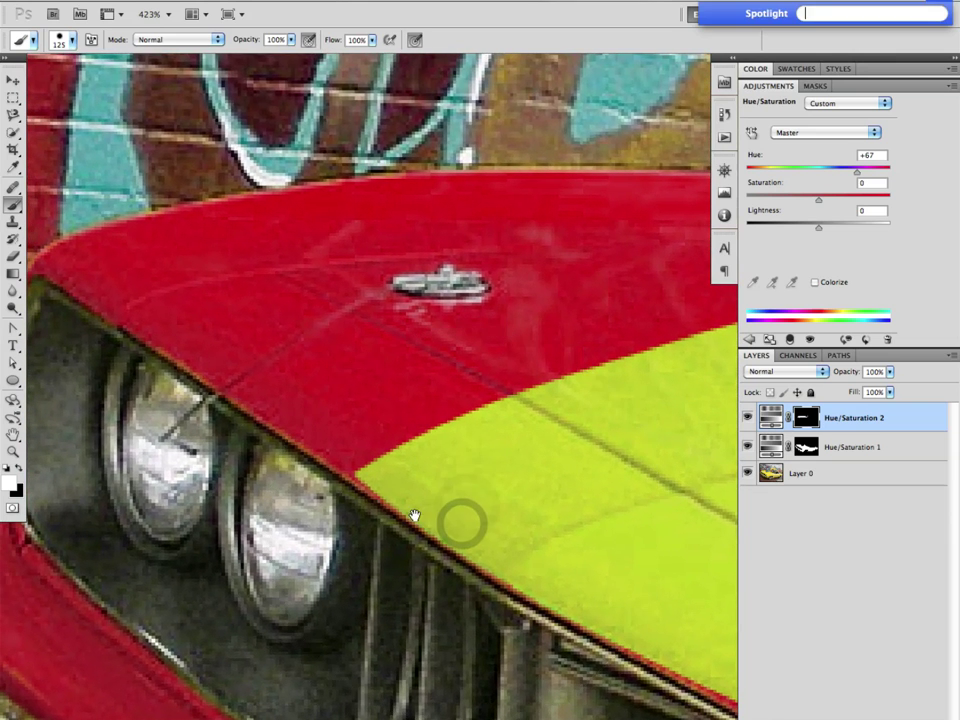
key("super+space")
left_click_drag(245, 487, 389, 480)
scroll(400, 481, "down", 5)
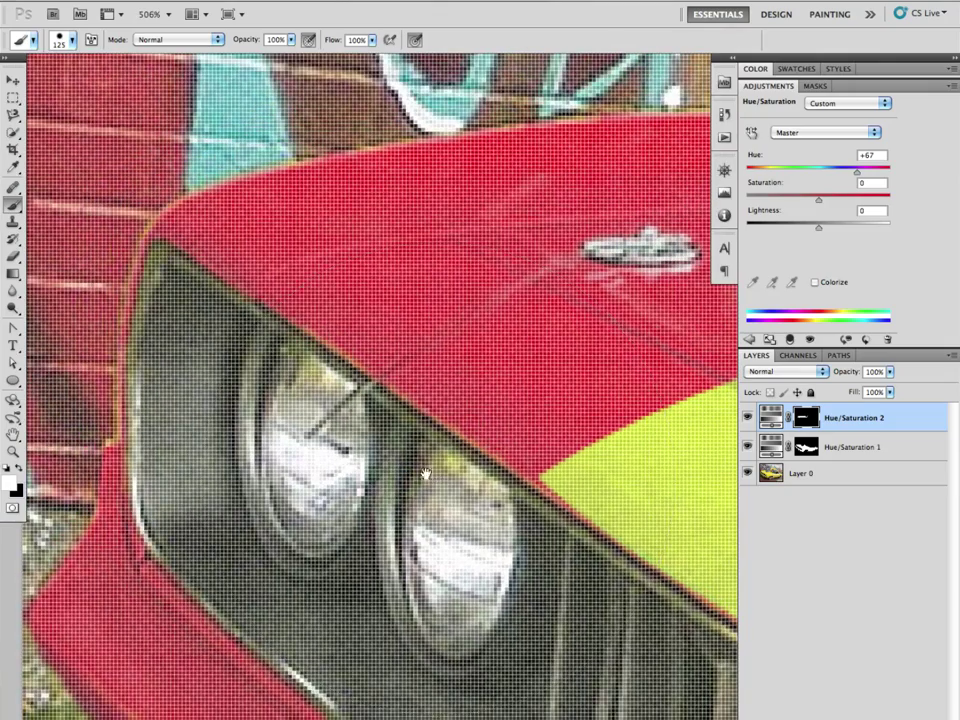
scroll(437, 478, "down", 2)
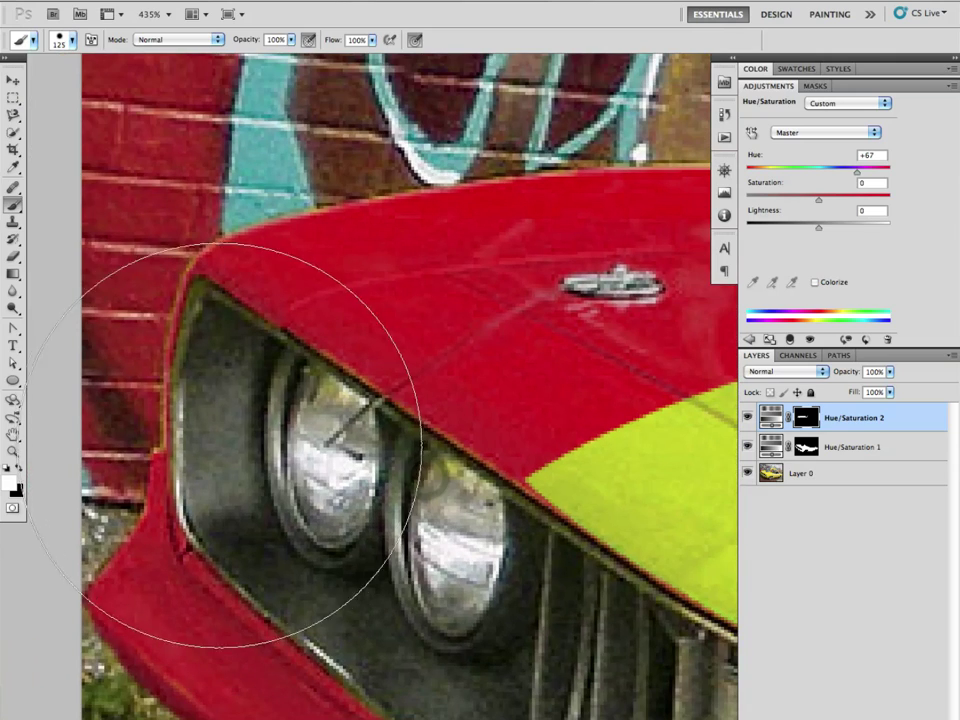
Paint white in the Hue/Saturation 1 mask with a 9 px brush over the yellow reflections in the two headlights left of the grille.
left_click(807, 450)
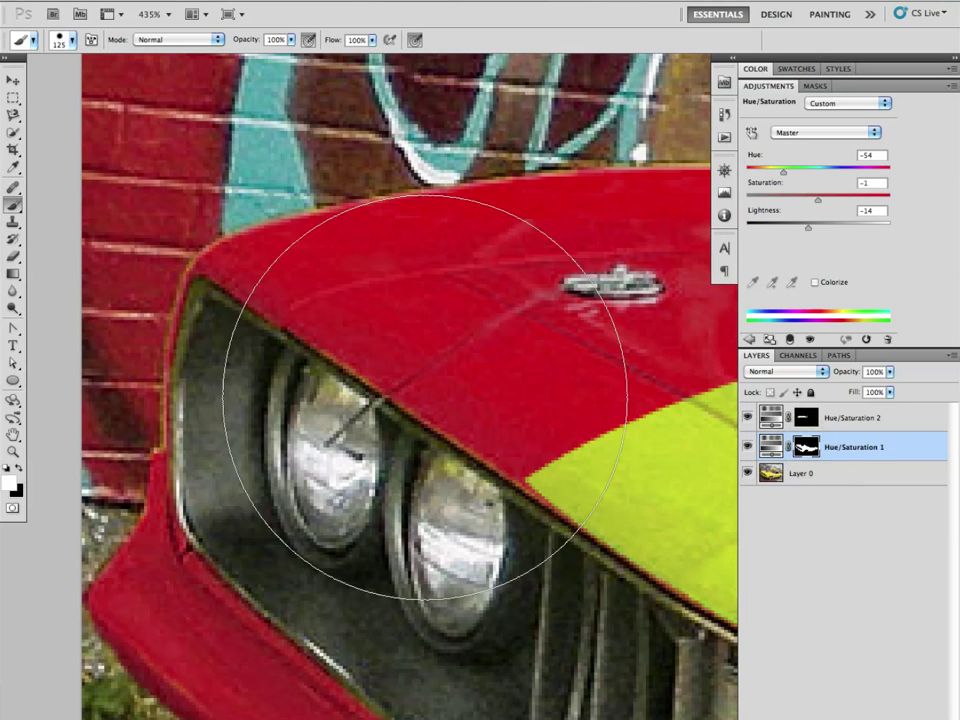
key("bracketleft")
key("bracketleft")
key("bracketleft")
key("bracketleft")
key("bracketleft")
key("bracketleft")
key("bracketleft")
key("bracketleft")
key("bracketleft")
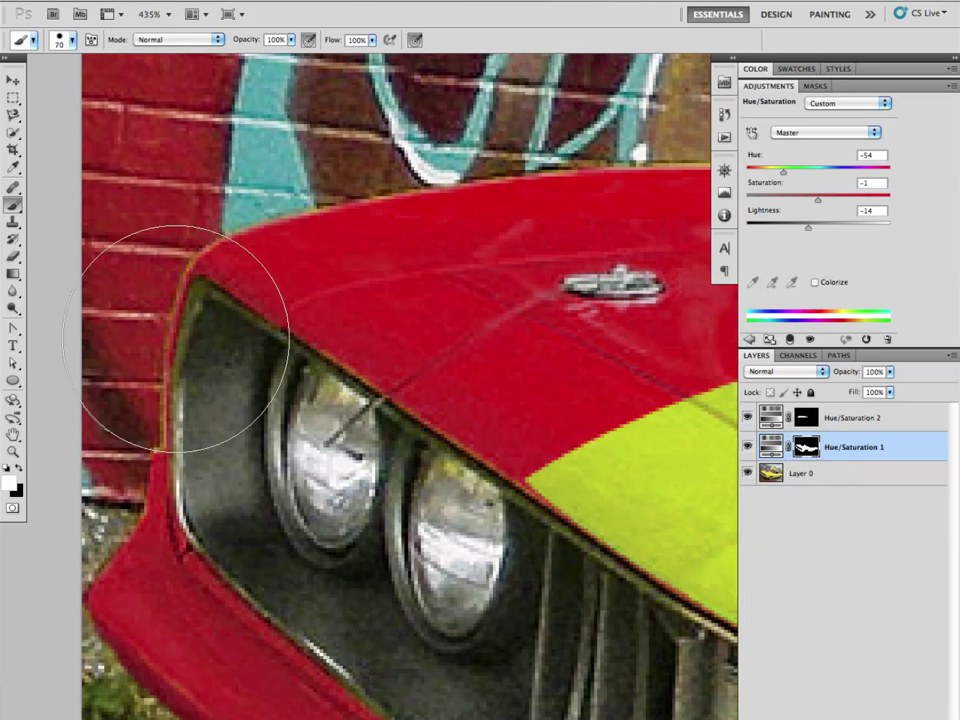
key("bracketleft")
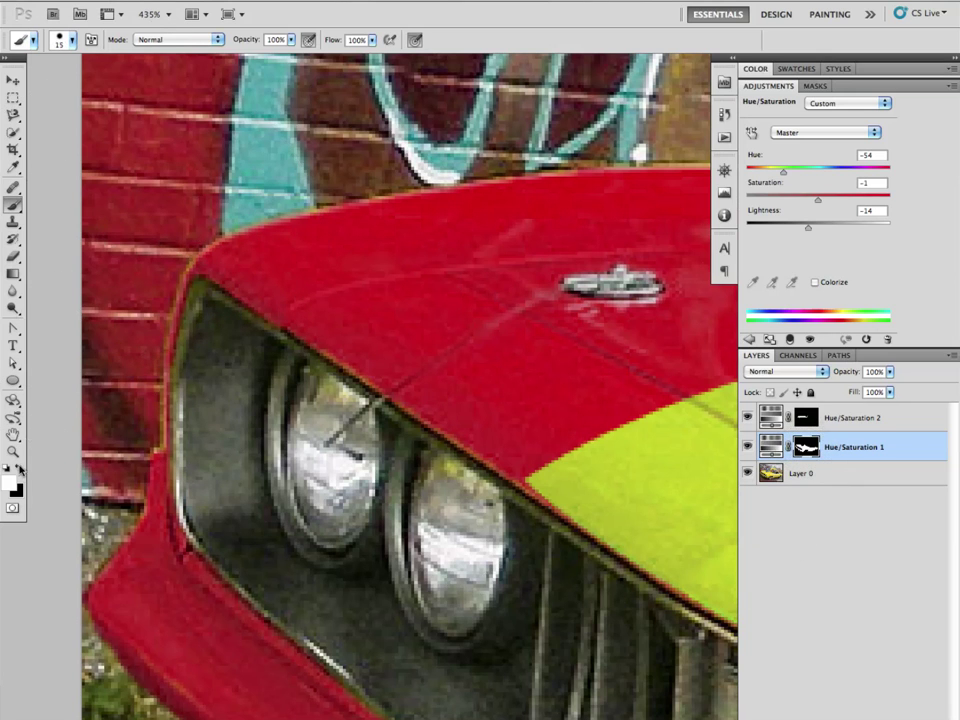
left_click(335, 392)
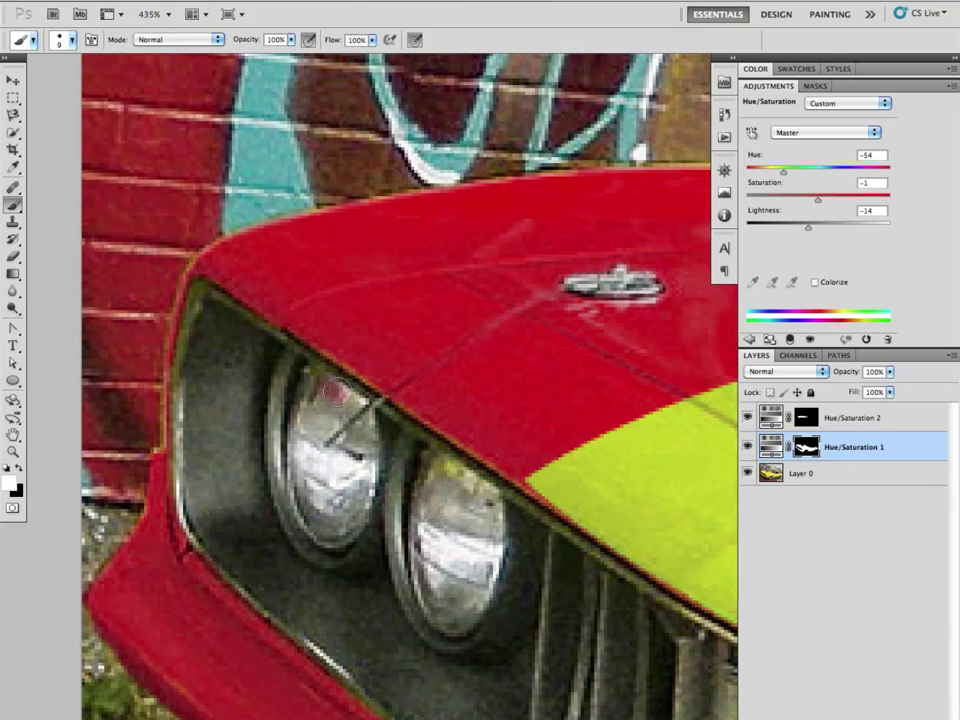
mouse_move(329, 380)
left_mouse_down()
mouse_move(331, 396)
mouse_move(322, 377)
mouse_move(366, 399)
left_mouse_up()
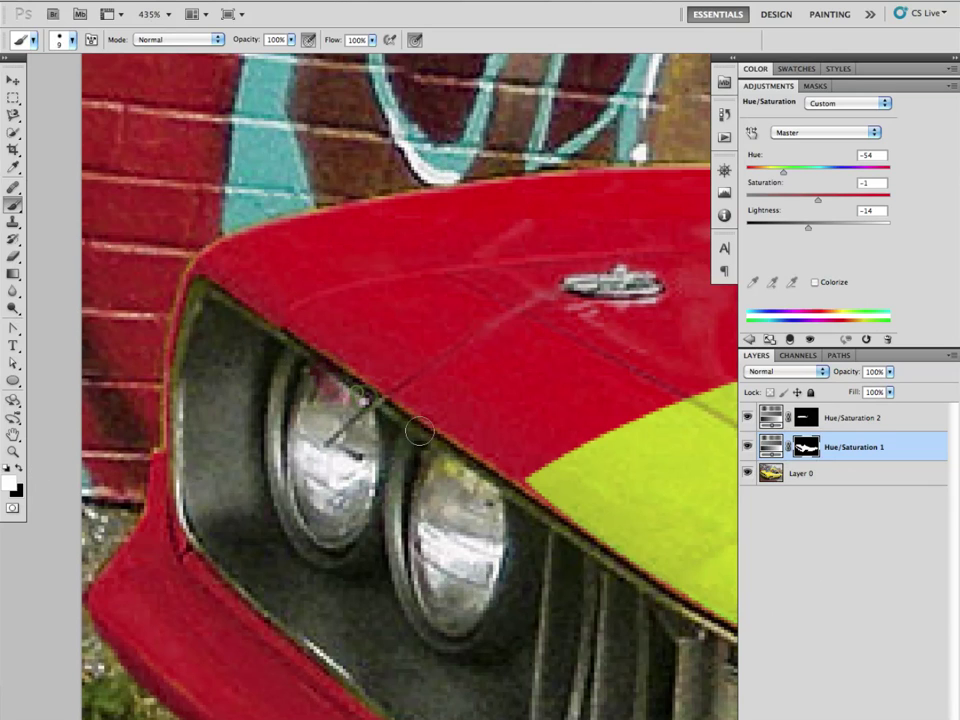
mouse_move(463, 472)
left_mouse_down()
mouse_move(419, 439)
mouse_move(448, 455)
left_mouse_up()
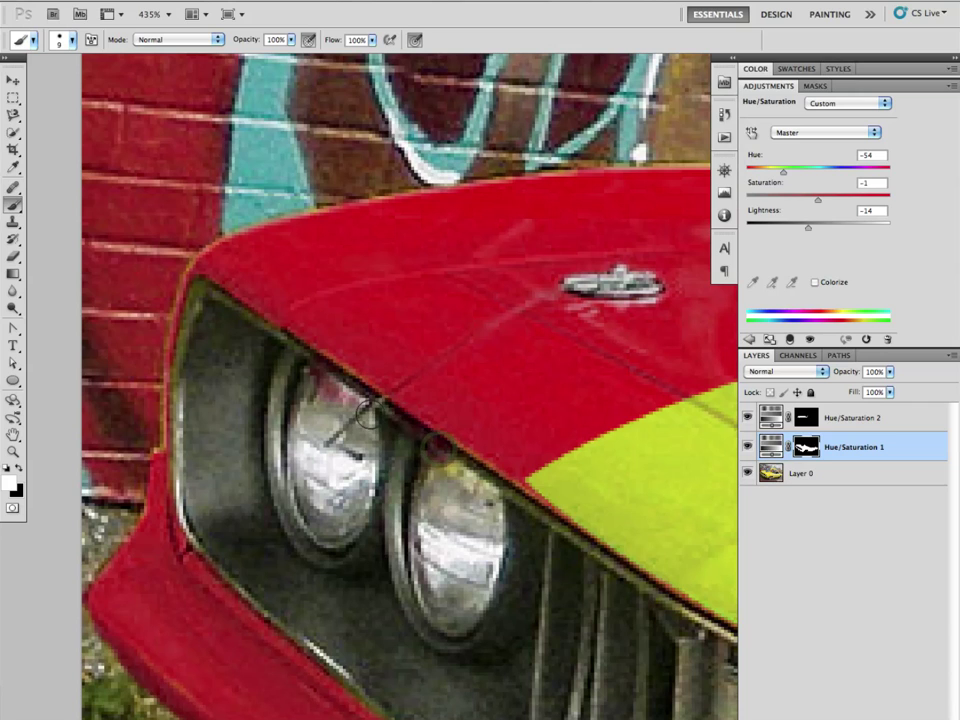
mouse_move(425, 452)
left_mouse_down()
mouse_move(468, 463)
mouse_move(411, 483)
mouse_move(410, 495)
mouse_move(540, 407)
mouse_move(423, 471)
mouse_move(453, 467)
mouse_move(490, 485)
mouse_move(425, 486)
mouse_move(439, 480)
mouse_move(416, 524)
mouse_move(418, 576)
mouse_move(423, 516)
left_mouse_up()
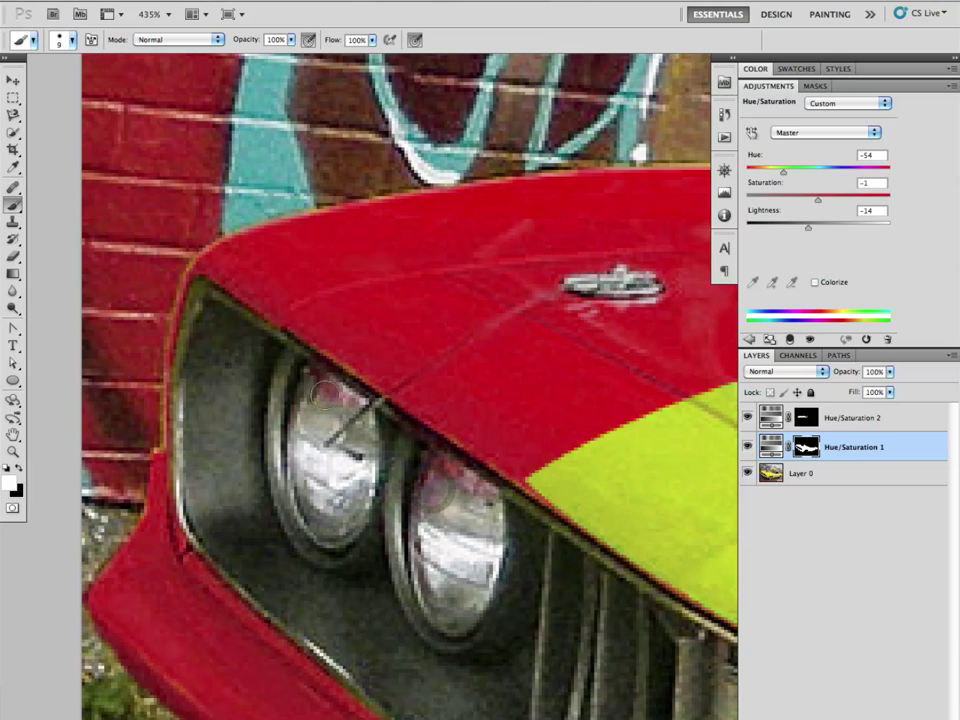
Paint white in the body mask over the yellow fringe along the left headlight recess and the fender's outer edge.
mouse_move(313, 366)
left_mouse_down()
mouse_move(318, 386)
mouse_move(258, 336)
left_mouse_up()
mouse_move(190, 291)
left_mouse_down()
mouse_move(175, 317)
mouse_move(166, 430)
left_mouse_up()
left_click_drag(183, 321, 215, 236)
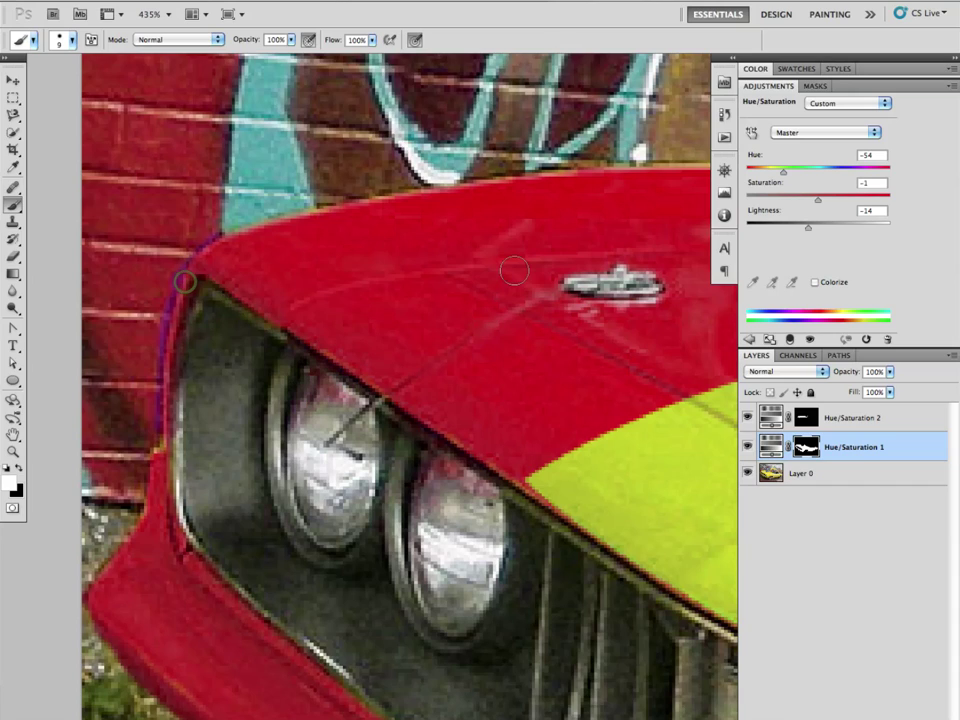
Paint white in the body mask over the yellow reflection in the inner headlight right of the grille and along the surrounding recess rim.
left_click_drag(497, 357, 399, 263)
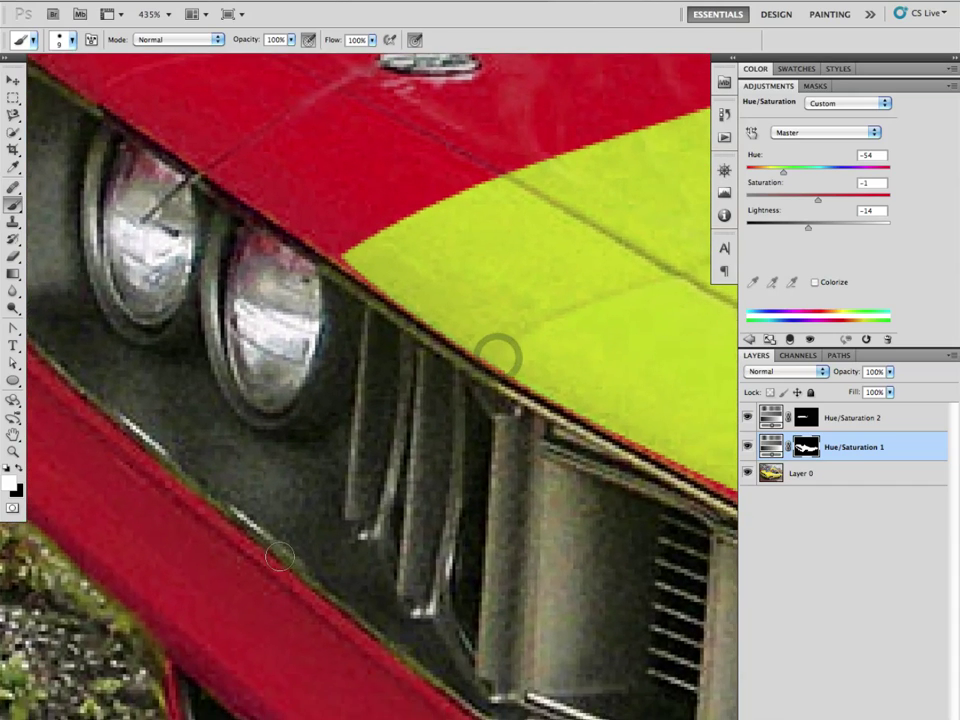
left_click_drag(303, 561, 225, 446)
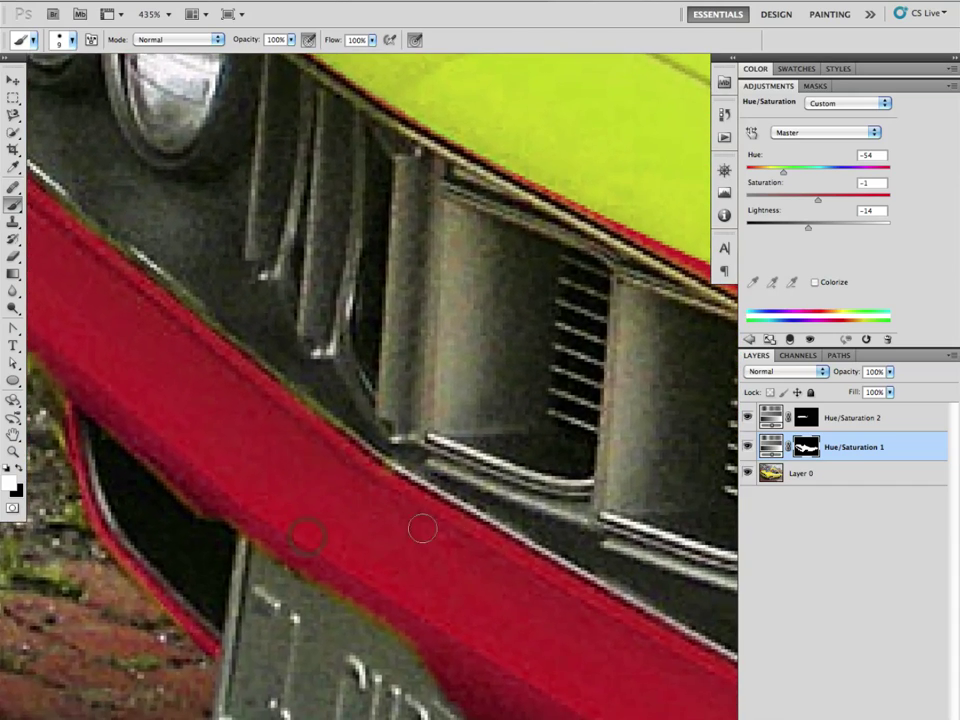
scroll(522, 561, "right", 10)
scroll(522, 561, "down", 3)
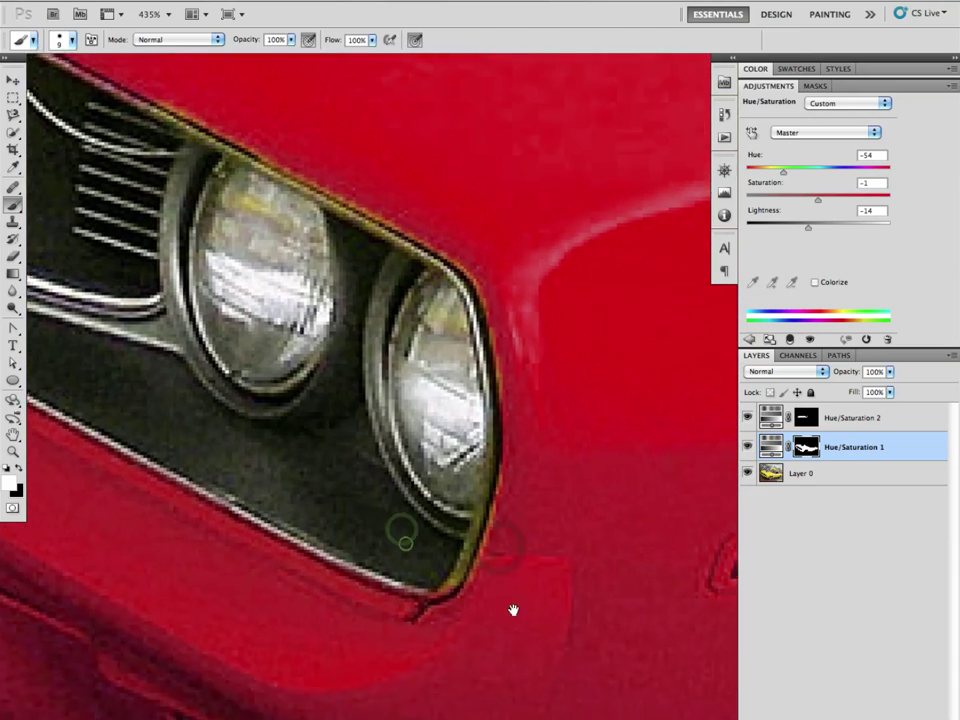
left_click_drag(352, 555, 400, 432)
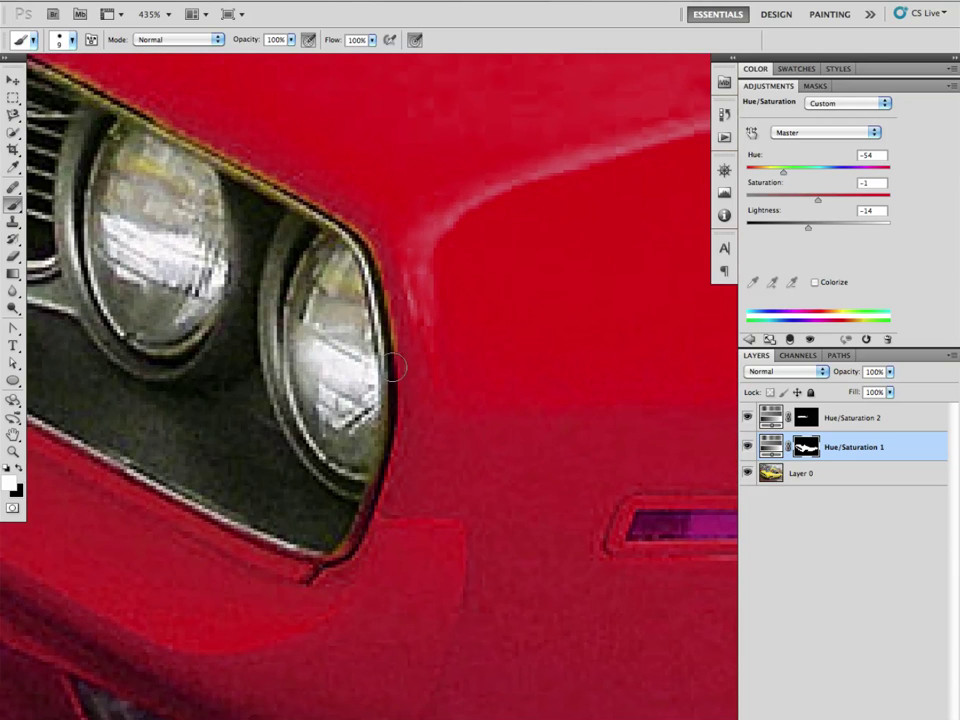
left_click_drag(218, 177, 371, 280)
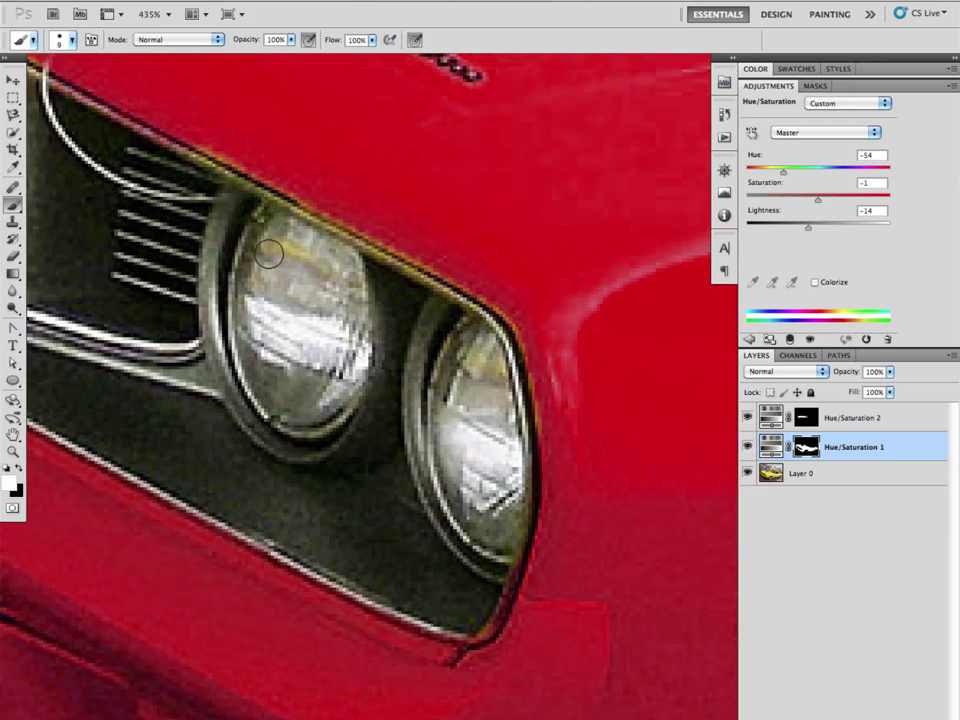
left_click_drag(243, 39, 270, 39)
left_click_drag(268, 243, 337, 272)
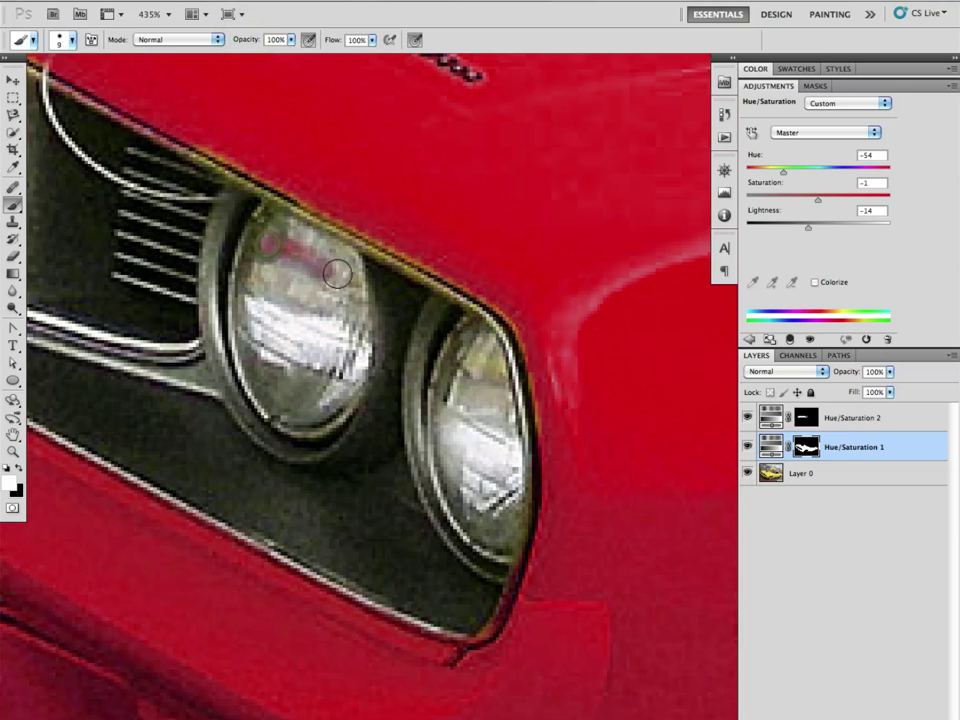
mouse_move(257, 245)
left_mouse_down()
mouse_move(275, 210)
mouse_move(282, 215)
mouse_move(196, 151)
mouse_move(463, 285)
mouse_move(520, 336)
mouse_move(538, 393)
mouse_move(544, 497)
left_mouse_up()
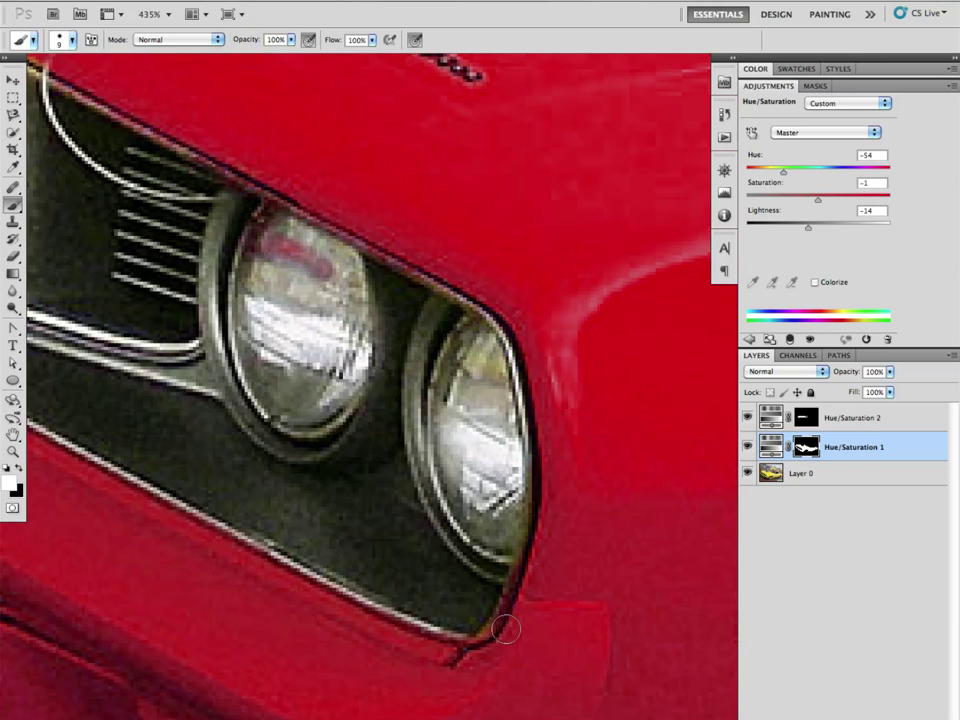
mouse_move(533, 549)
left_mouse_down()
mouse_move(543, 424)
mouse_move(539, 480)
mouse_move(528, 371)
left_mouse_up()
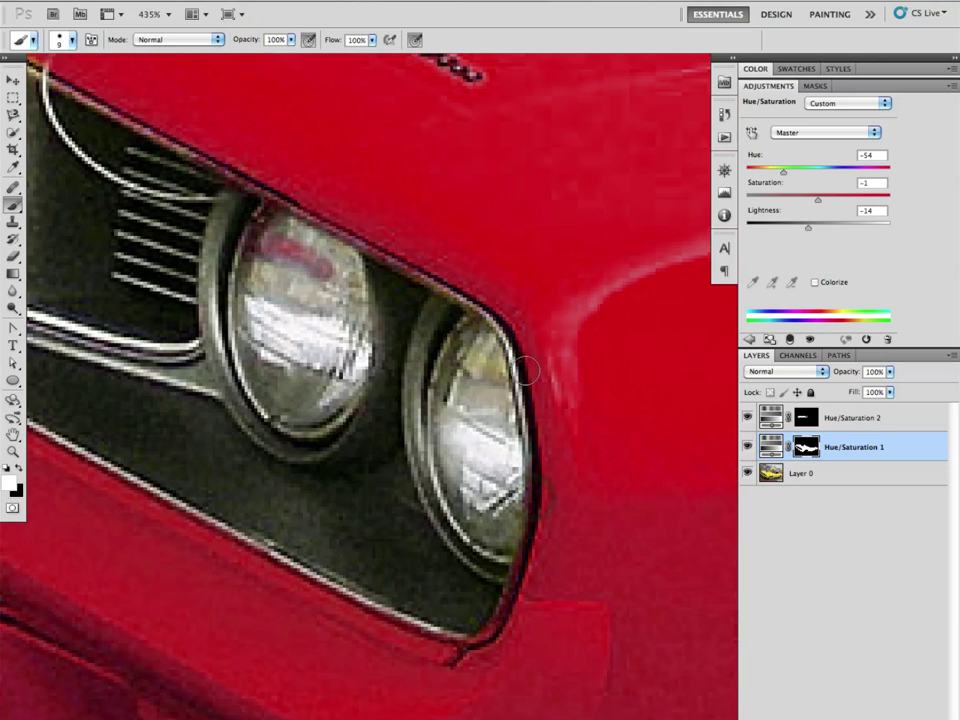